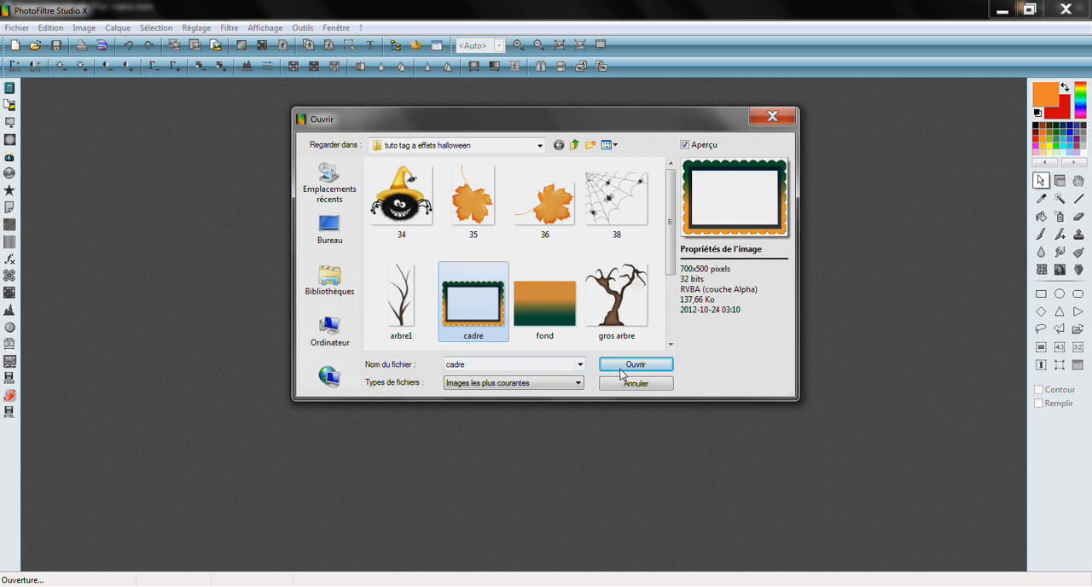
Open the cadre image and insert a new background with automatic transparency beneath the frame
{"action": "left_click", "coordinate": [640, 367]}
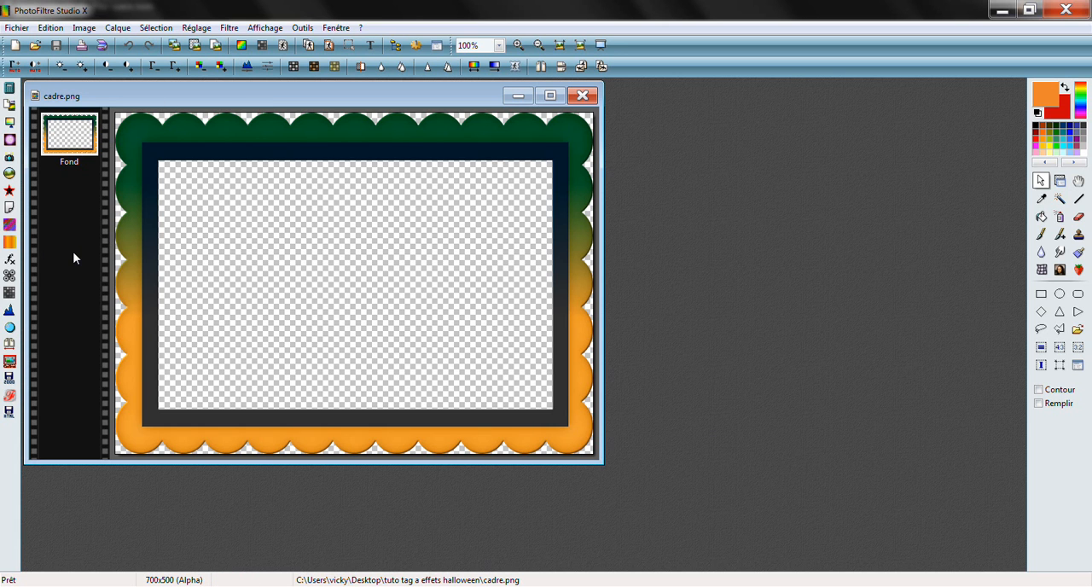
{"action": "left_click", "coordinate": [118, 27]}
{"action": "mouse_move", "coordinate": [138, 105]}
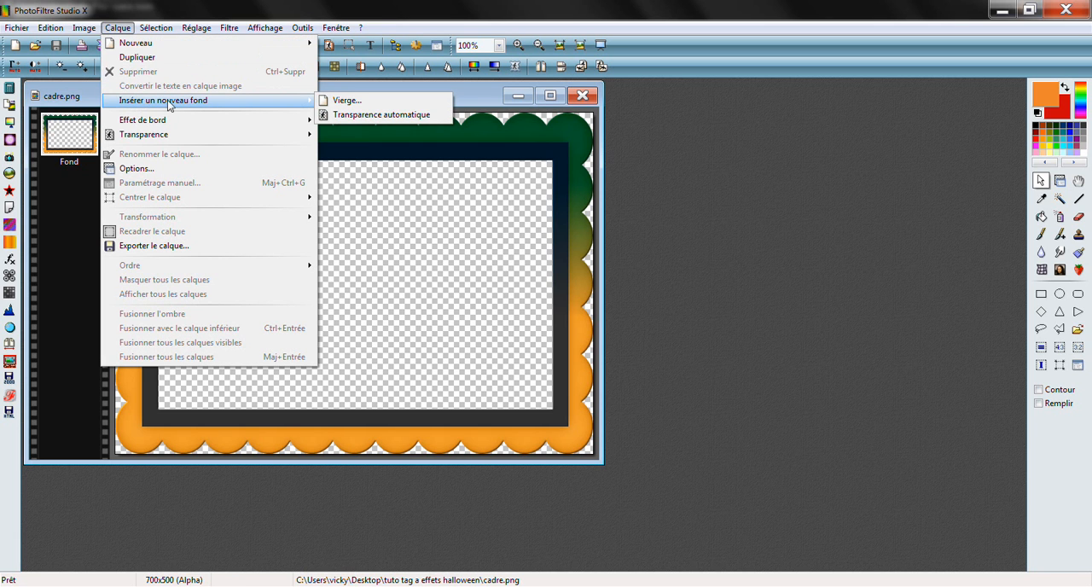
{"action": "left_click", "coordinate": [347, 120]}
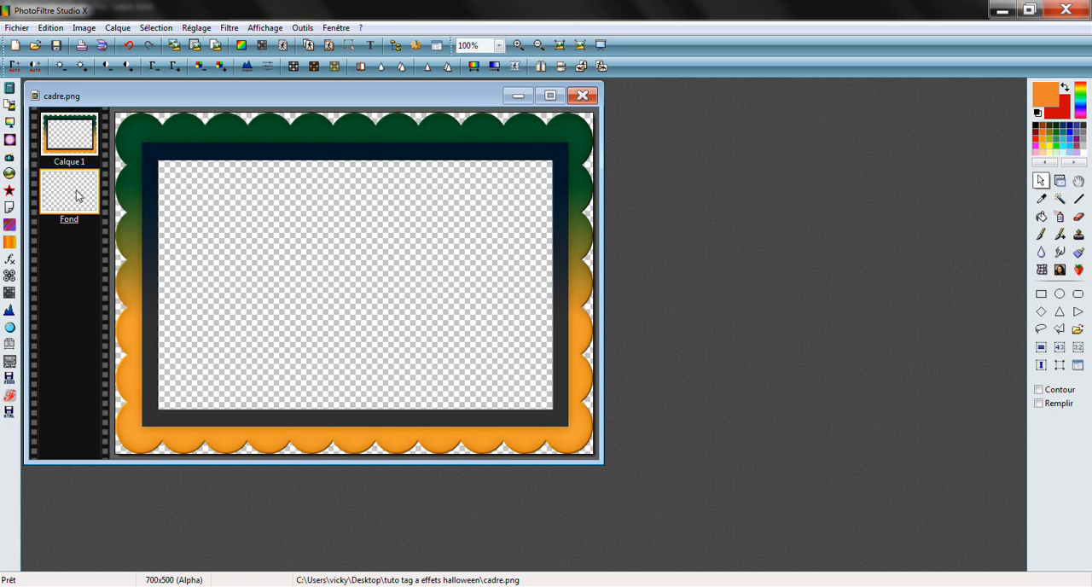
Insert a second automatically transparent background and move the frame layer between the two empty layers
{"action": "left_click", "coordinate": [118, 28]}
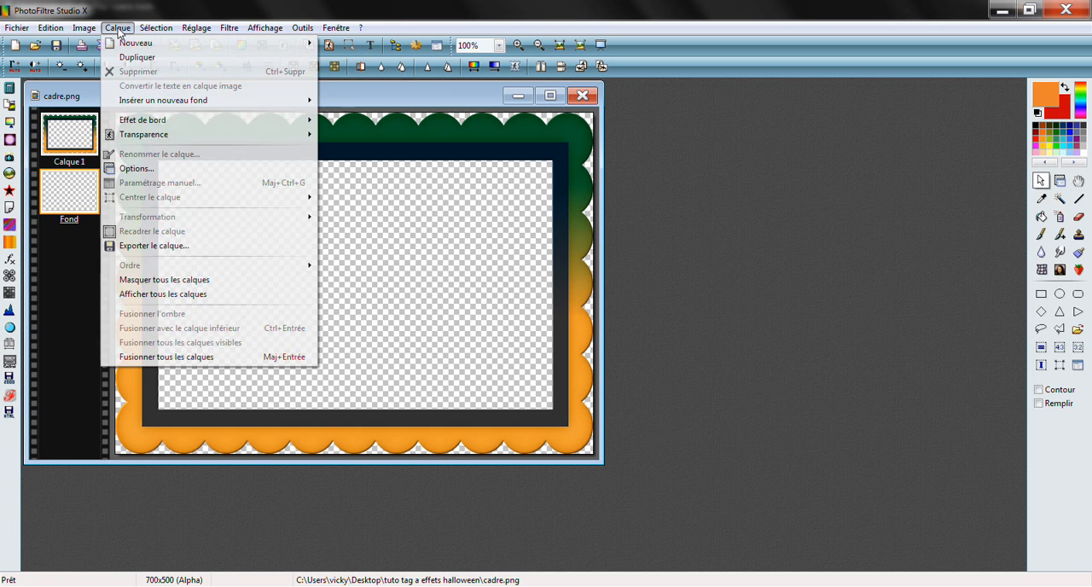
{"action": "mouse_move", "coordinate": [139, 104]}
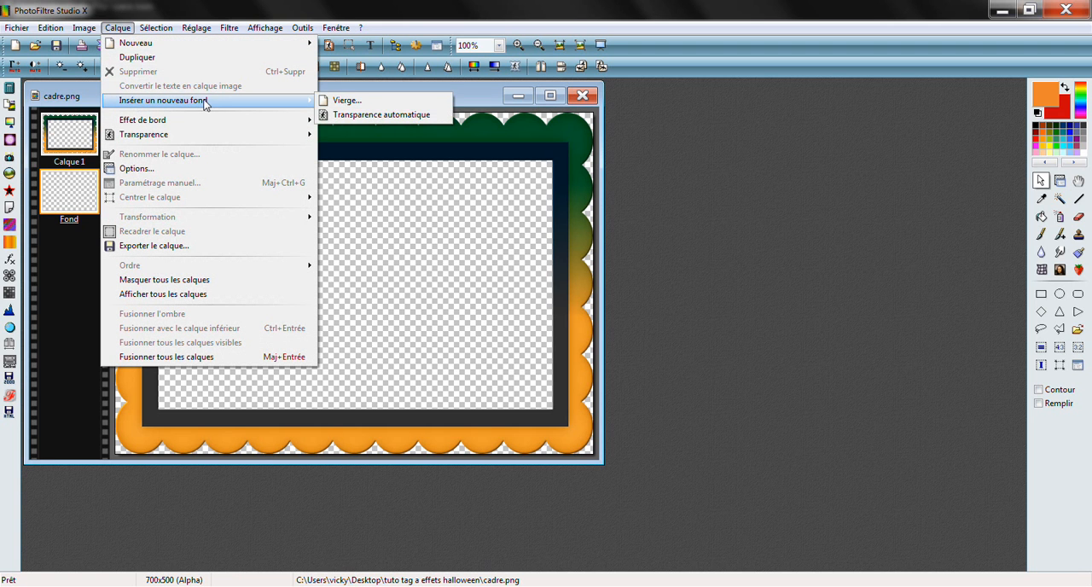
{"action": "left_click", "coordinate": [353, 116]}
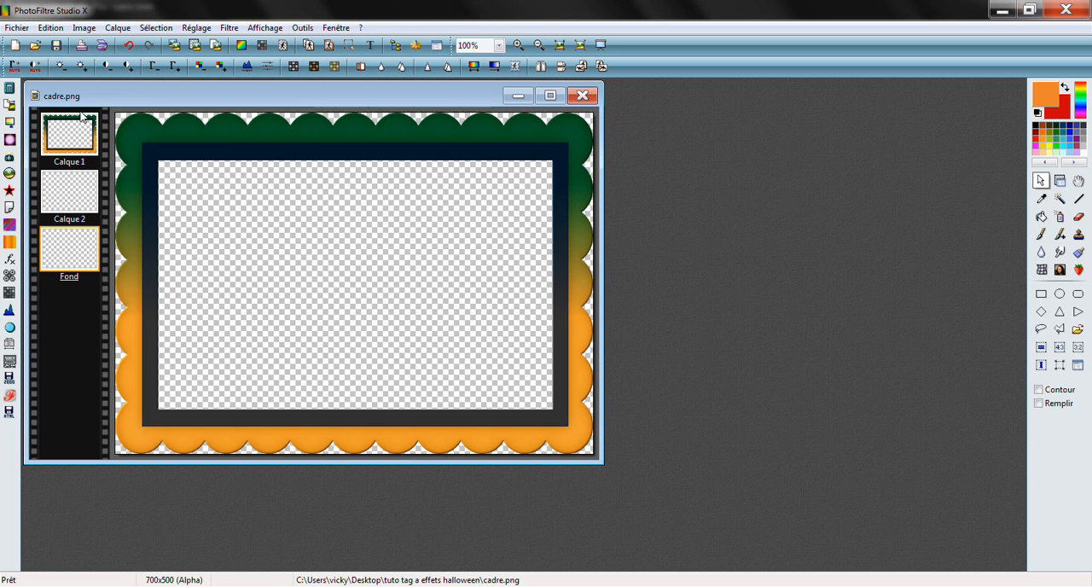
{"action": "left_click_drag", "start_coordinate": [82, 123], "coordinate": [80, 190]}
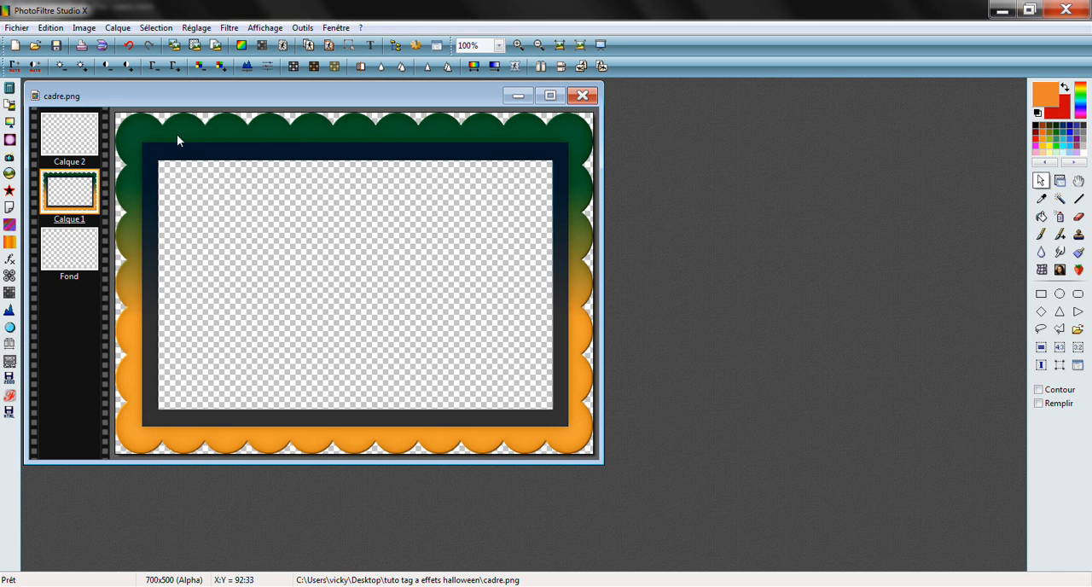
Open the fond image, copy its orange-green gradient and close it
{"action": "left_click", "coordinate": [35, 50]}
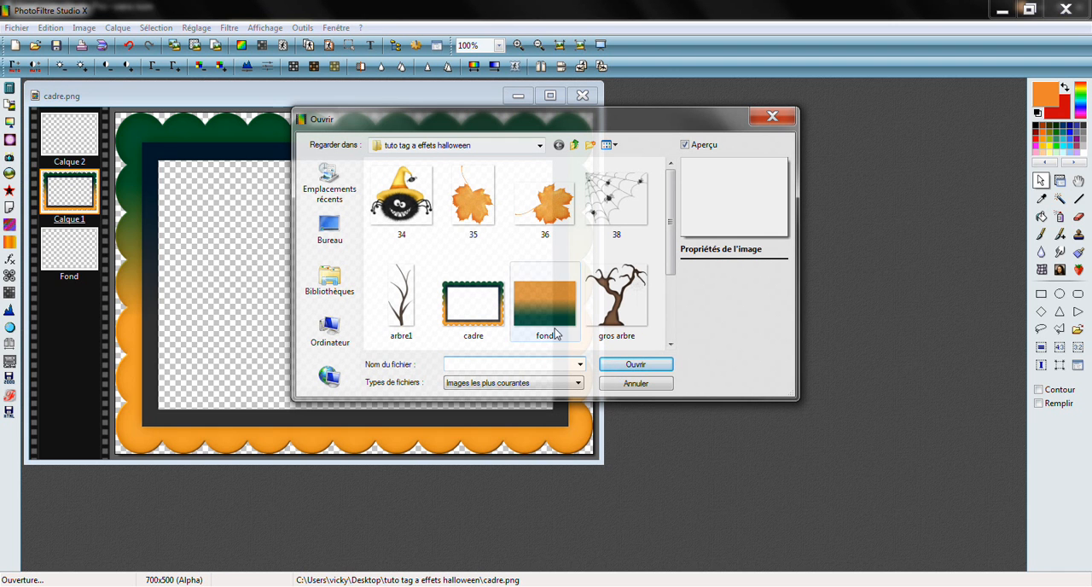
{"action": "left_click", "coordinate": [554, 330]}
{"action": "left_click", "coordinate": [636, 364]}
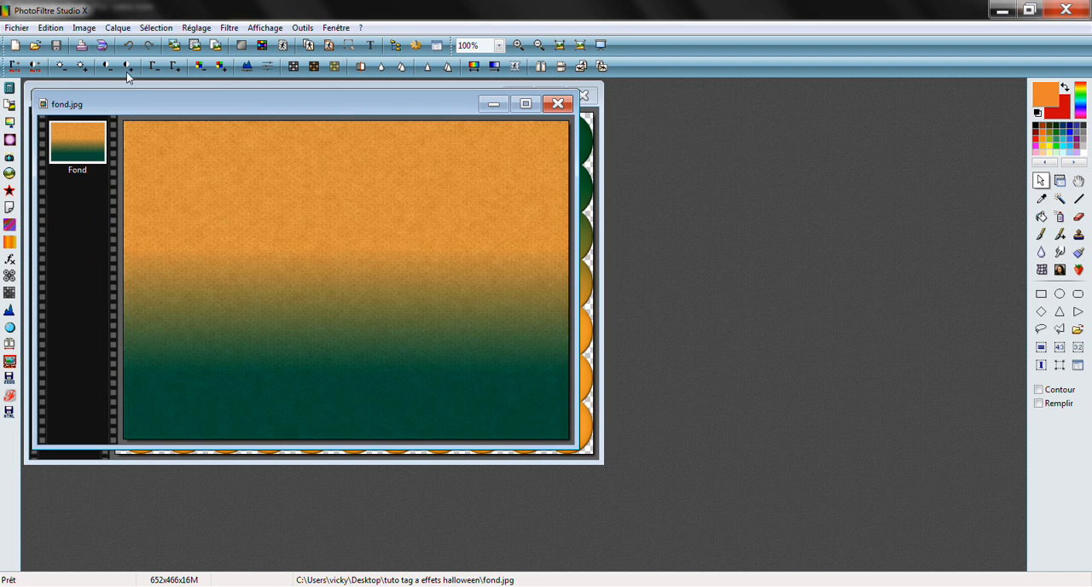
{"action": "left_click", "coordinate": [53, 28]}
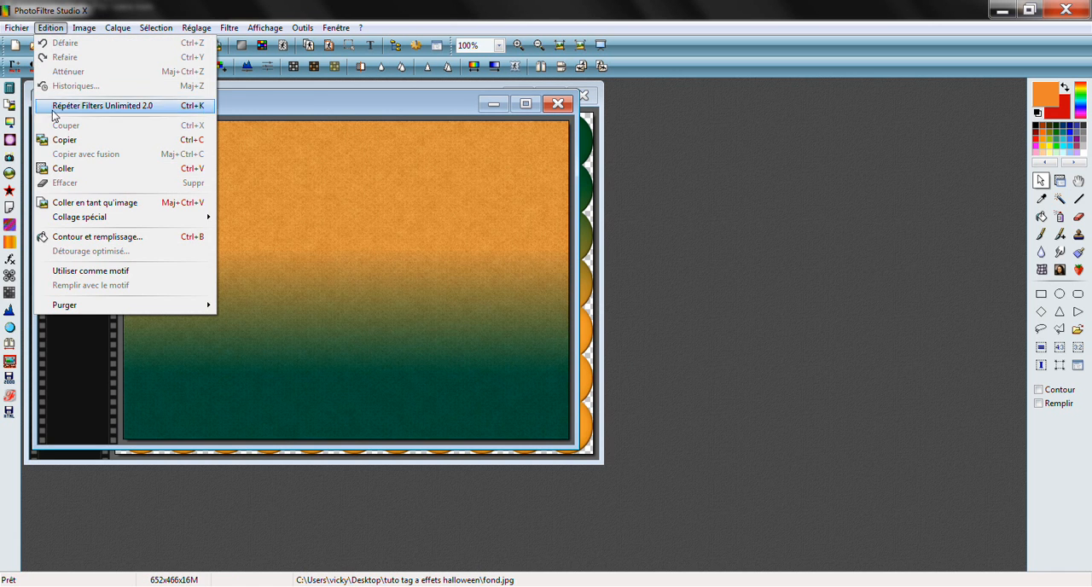
{"action": "left_click", "coordinate": [66, 140]}
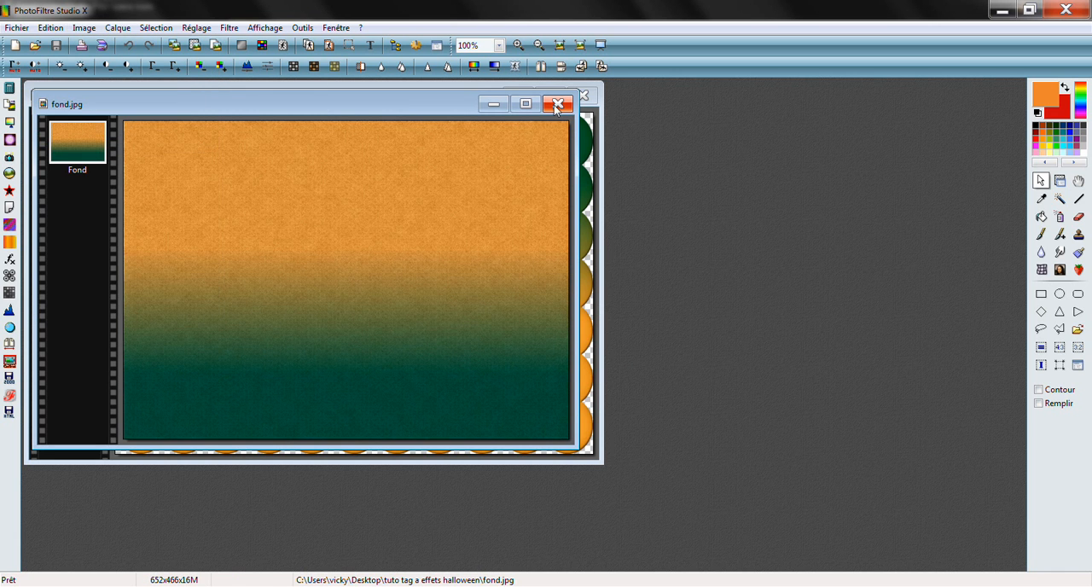
{"action": "left_click", "coordinate": [557, 104]}
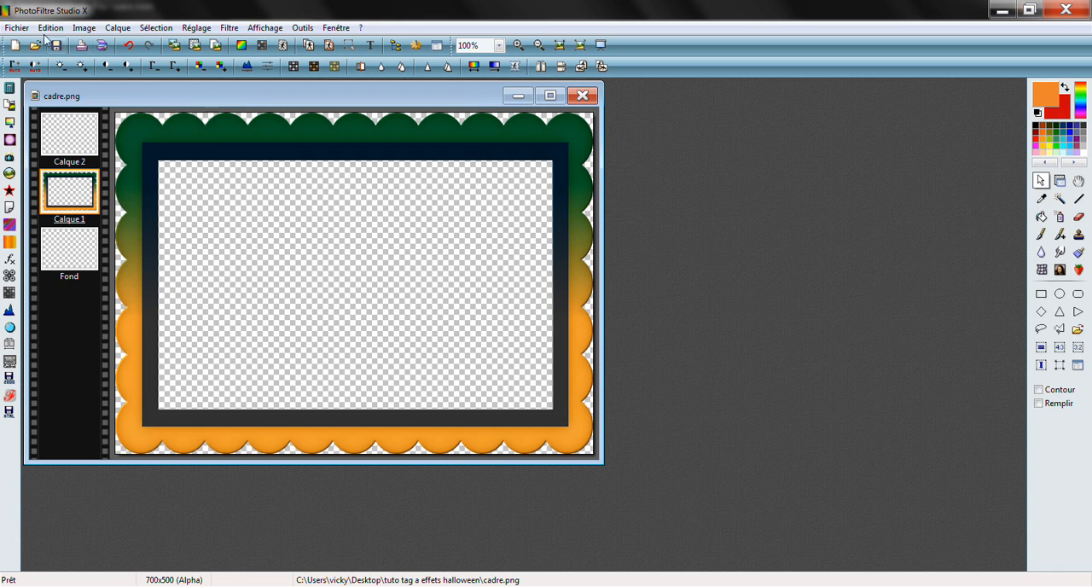
Paste the gradient into the cadre image and move its layer just below the frame layer
{"action": "left_click", "coordinate": [50, 27]}
{"action": "left_click", "coordinate": [67, 169]}
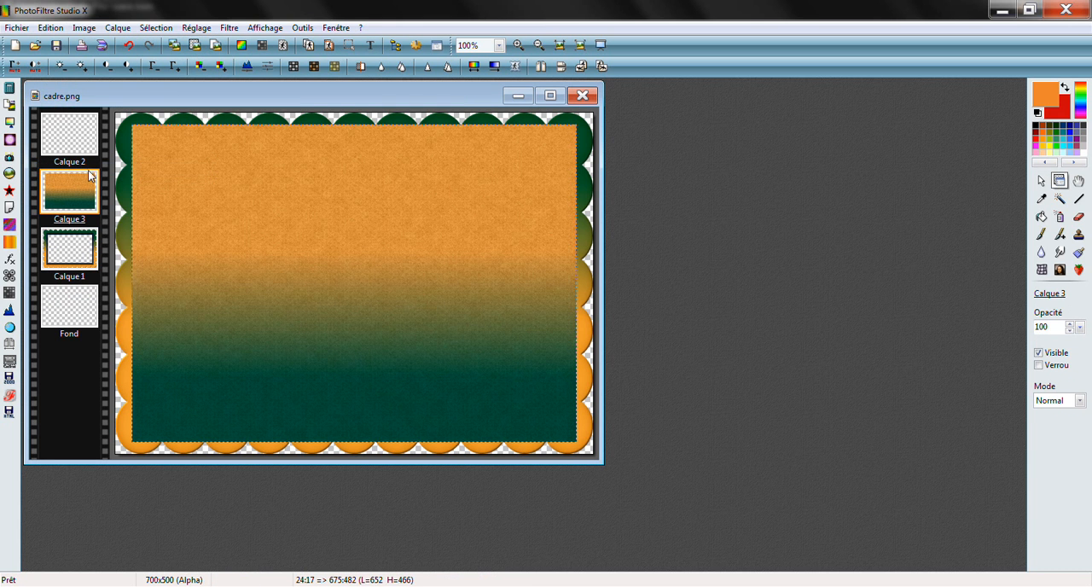
{"action": "left_click_drag", "start_coordinate": [86, 188], "coordinate": [88, 244]}
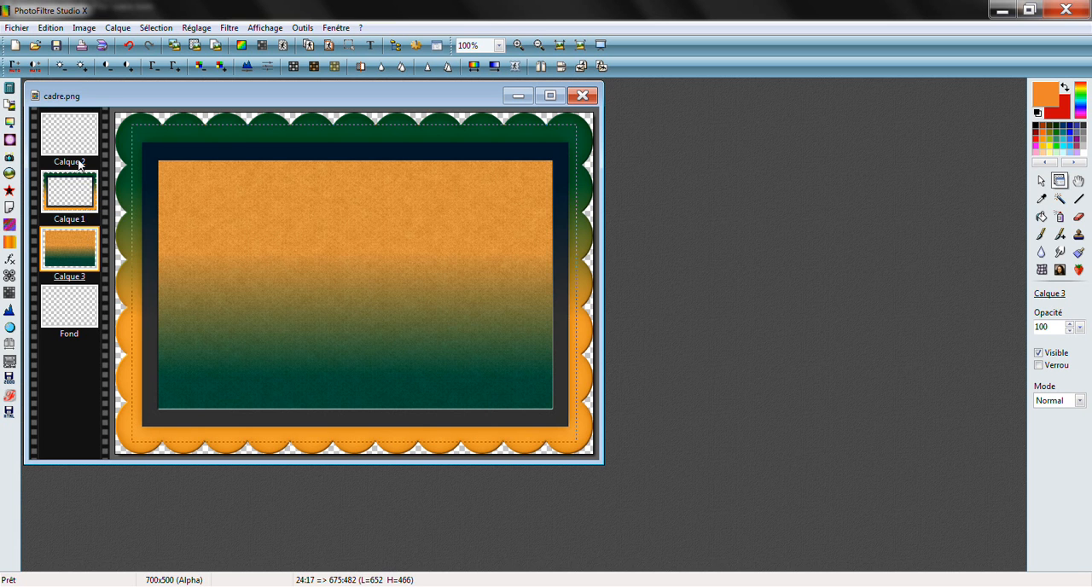
Open the gros arbre image, copy the large tree and close the file
{"action": "left_click", "coordinate": [35, 47]}
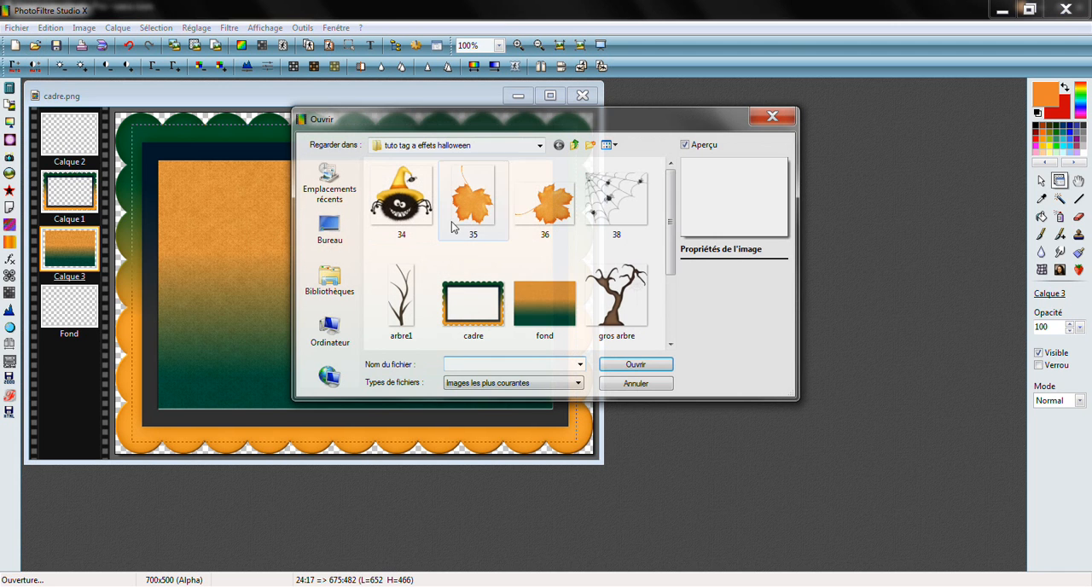
{"action": "left_click", "coordinate": [621, 318]}
{"action": "left_click", "coordinate": [636, 364]}
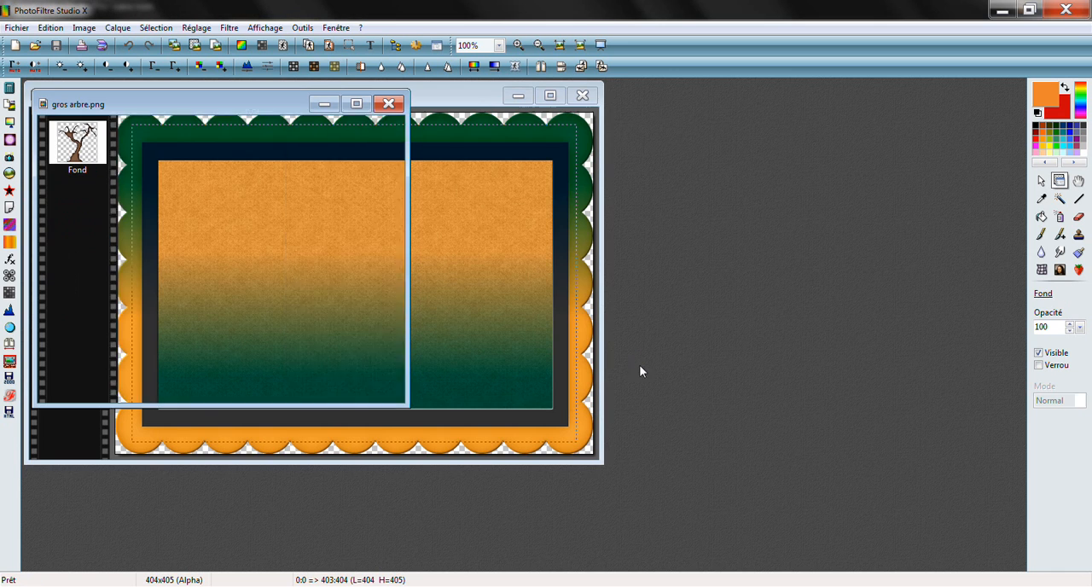
{"action": "left_click", "coordinate": [51, 28]}
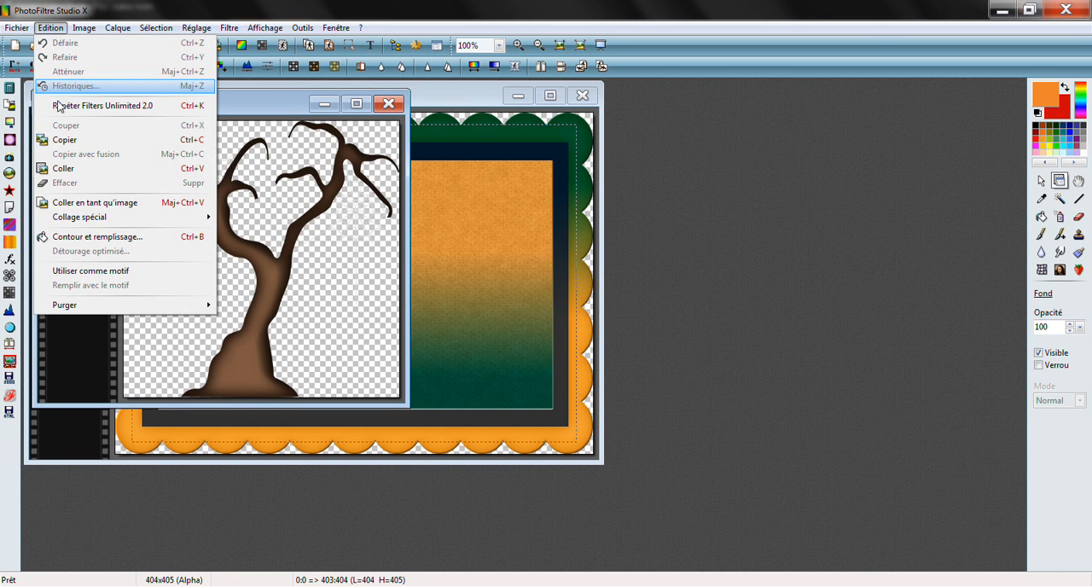
{"action": "left_click", "coordinate": [68, 142]}
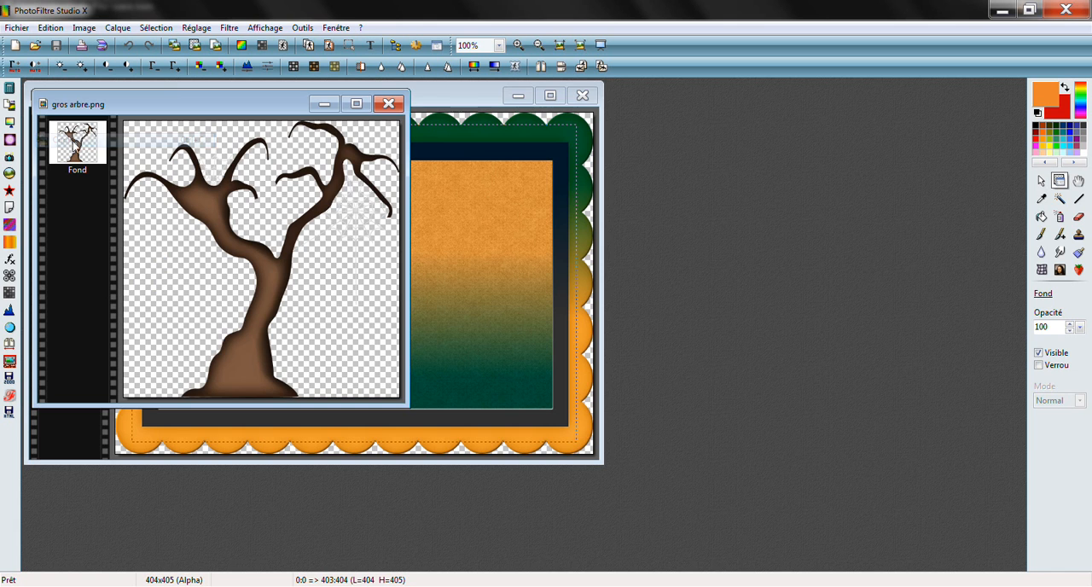
{"action": "left_click", "coordinate": [388, 103]}
Paste the large tree, stand it on the frame's lower inner edge at about 183:30, and move its layer above the frame layer
{"action": "left_click", "coordinate": [52, 28]}
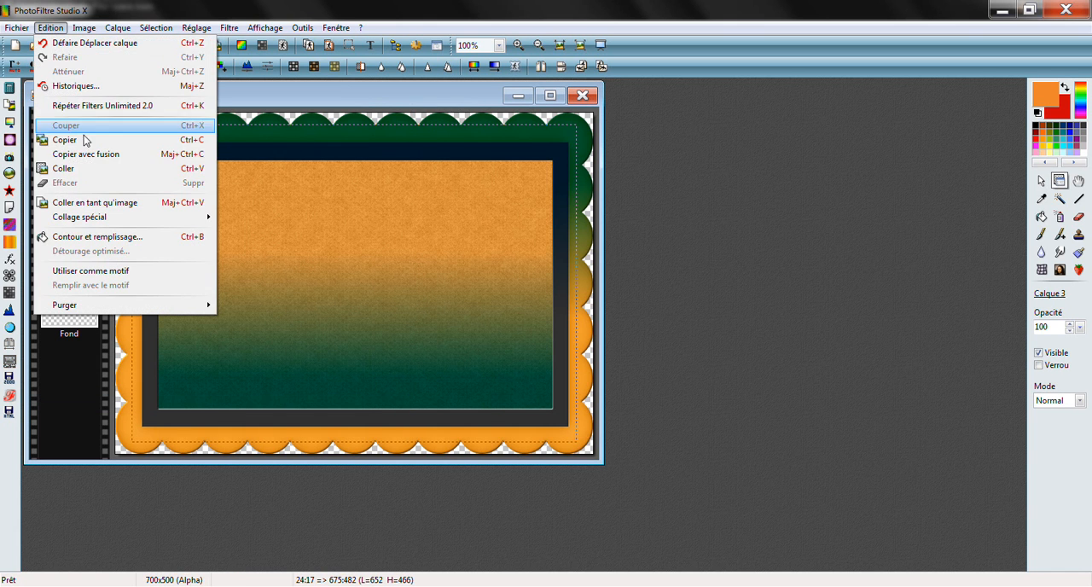
{"action": "left_click", "coordinate": [69, 173]}
{"action": "left_click_drag", "start_coordinate": [356, 286], "coordinate": [379, 269]}
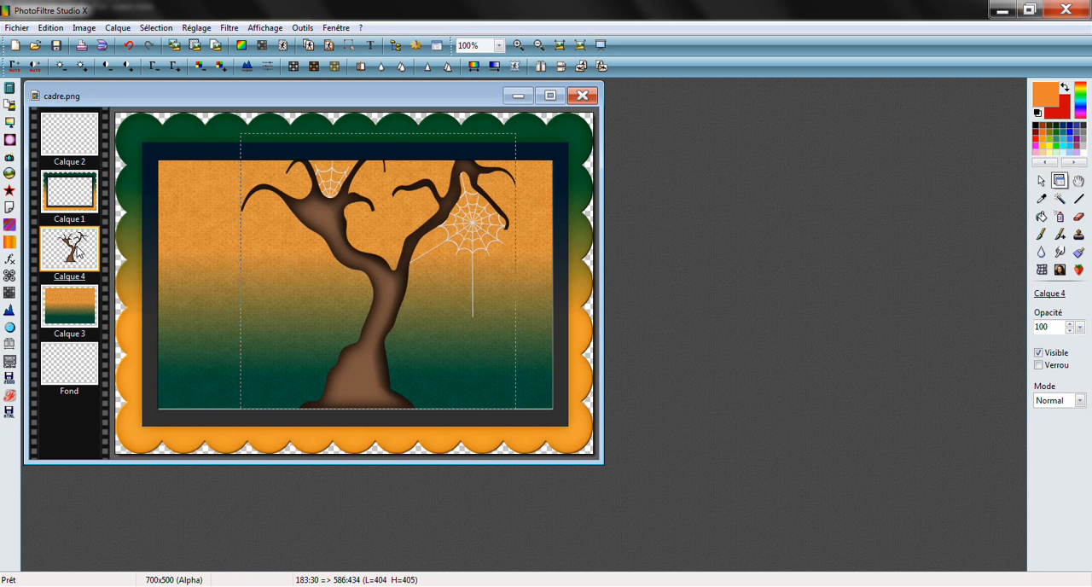
{"action": "left_click_drag", "start_coordinate": [77, 250], "coordinate": [79, 199]}
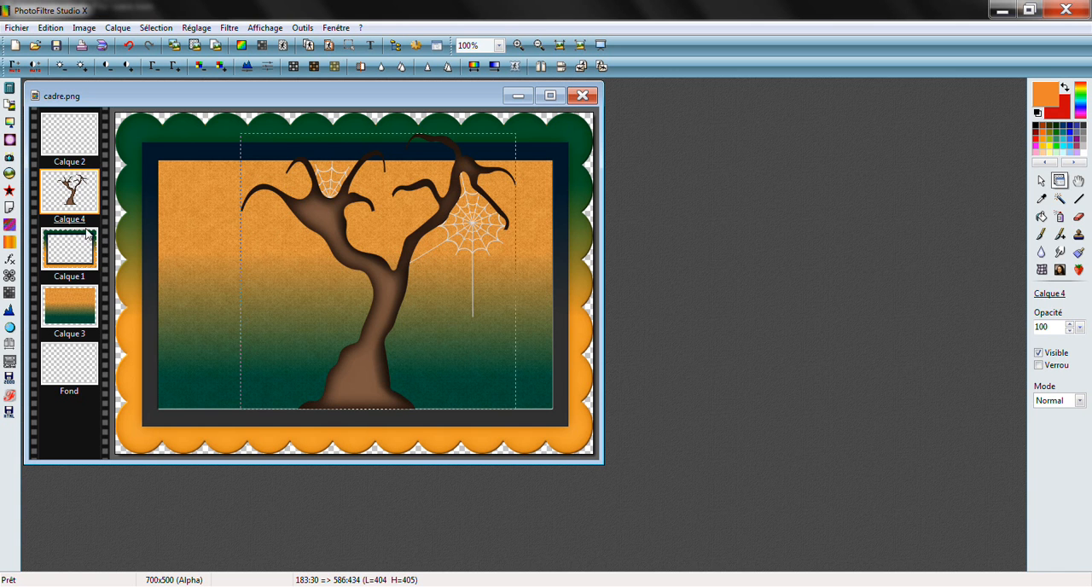
Open the arbre1 image, copy the thin bare tree and close the file
{"action": "left_click", "coordinate": [35, 45]}
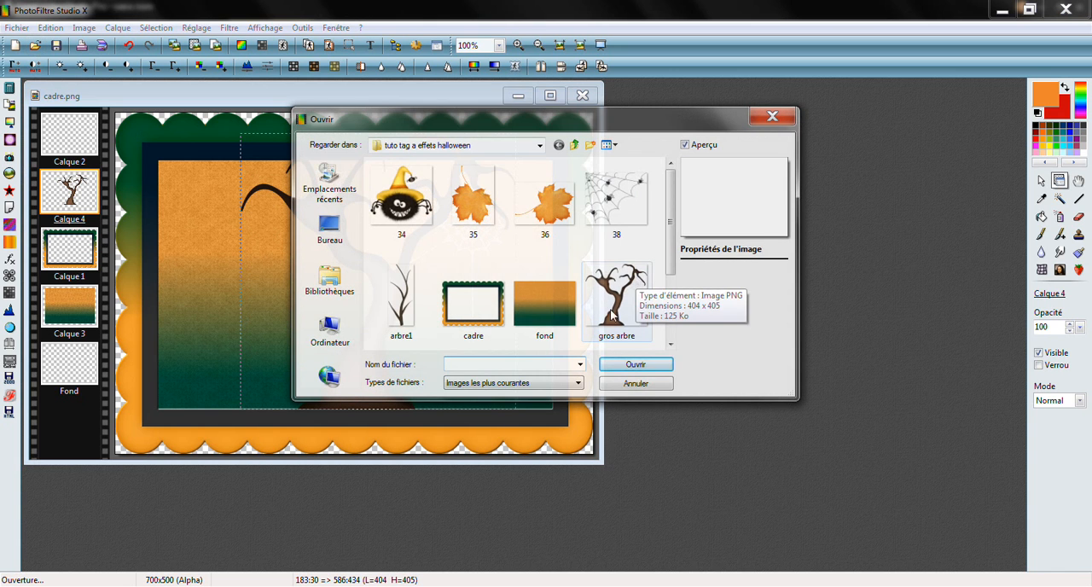
{"action": "left_click", "coordinate": [409, 308]}
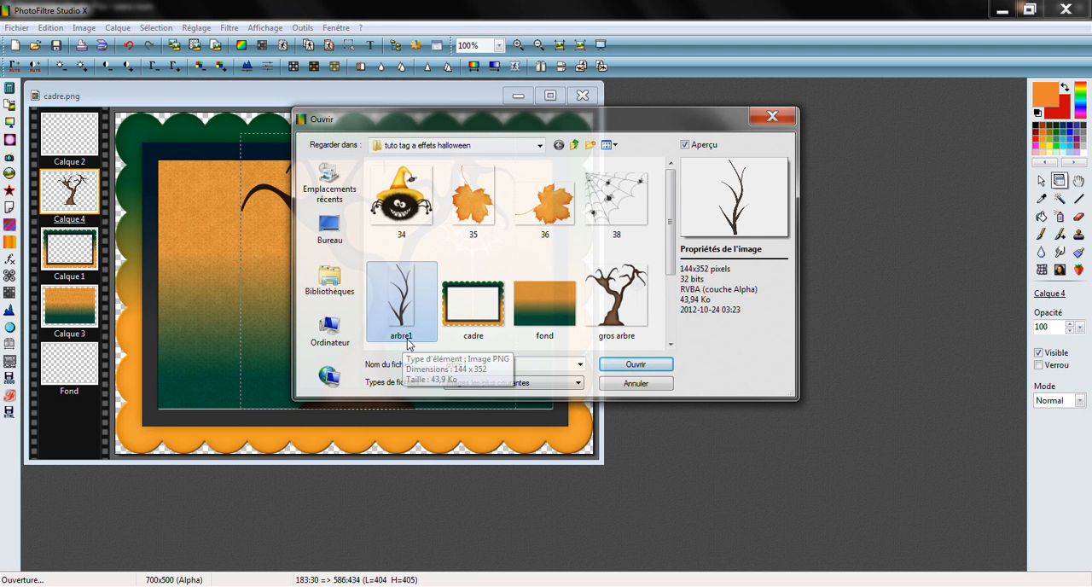
{"action": "left_click", "coordinate": [627, 365]}
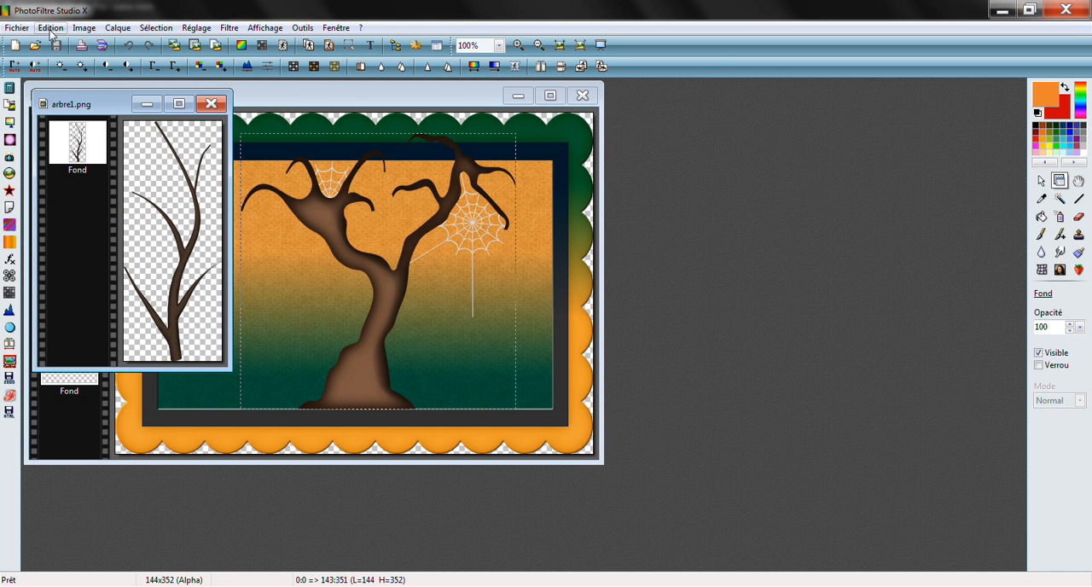
{"action": "left_click", "coordinate": [50, 27]}
{"action": "left_click", "coordinate": [65, 140]}
{"action": "left_click", "coordinate": [210, 105]}
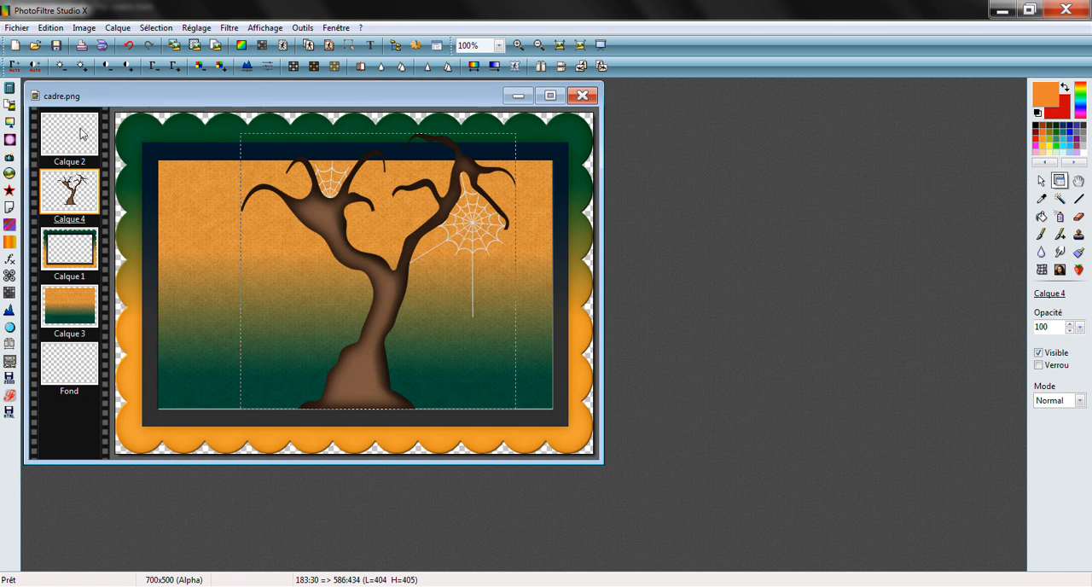
Paste the thin tree and place it over the frame's left side, base on the lower inner edge, at about 15:83
{"action": "left_click", "coordinate": [50, 28]}
{"action": "left_click", "coordinate": [61, 169]}
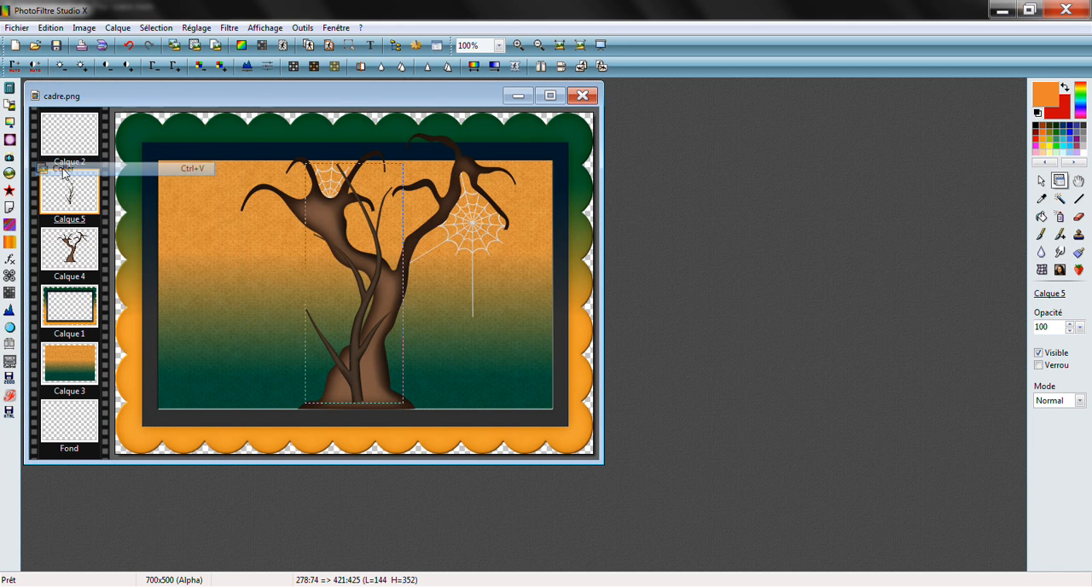
{"action": "left_click_drag", "start_coordinate": [360, 344], "coordinate": [176, 349]}
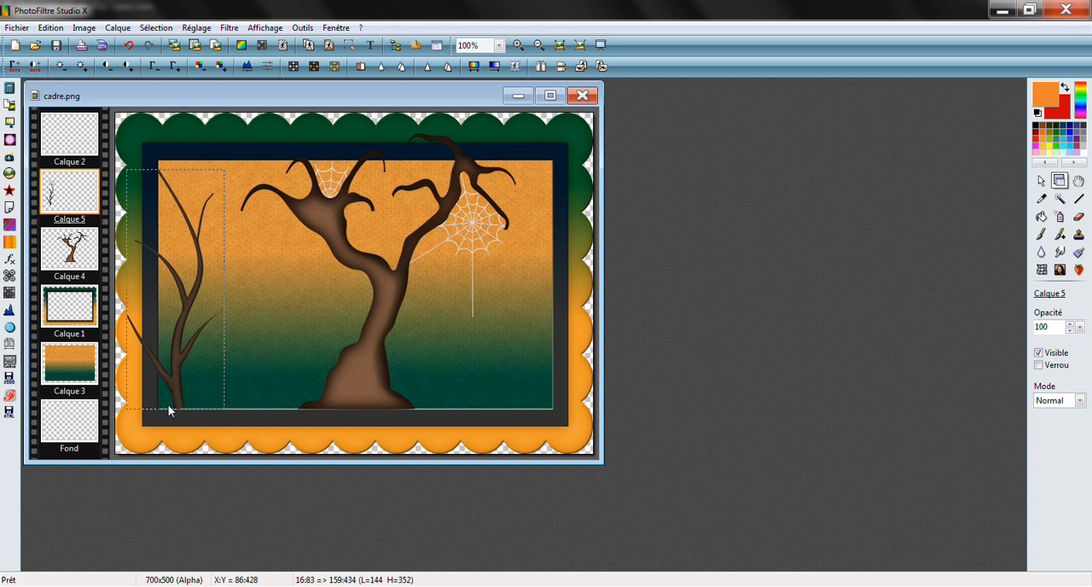
{"action": "left_click_drag", "start_coordinate": [180, 405], "coordinate": [180, 402]}
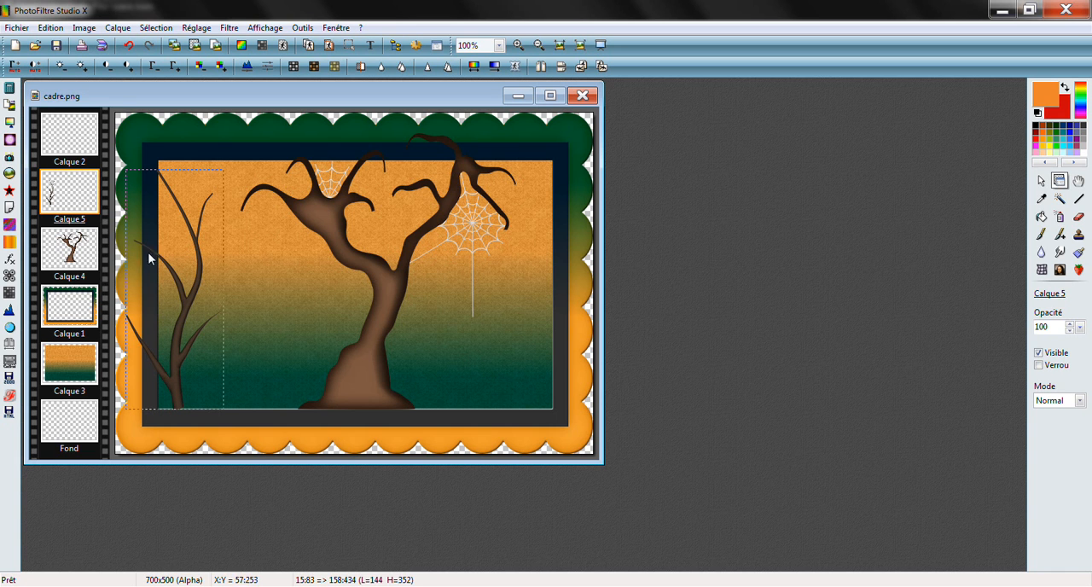
Open the zombi image, copy the green monster and close the file
{"action": "left_click", "coordinate": [35, 45]}
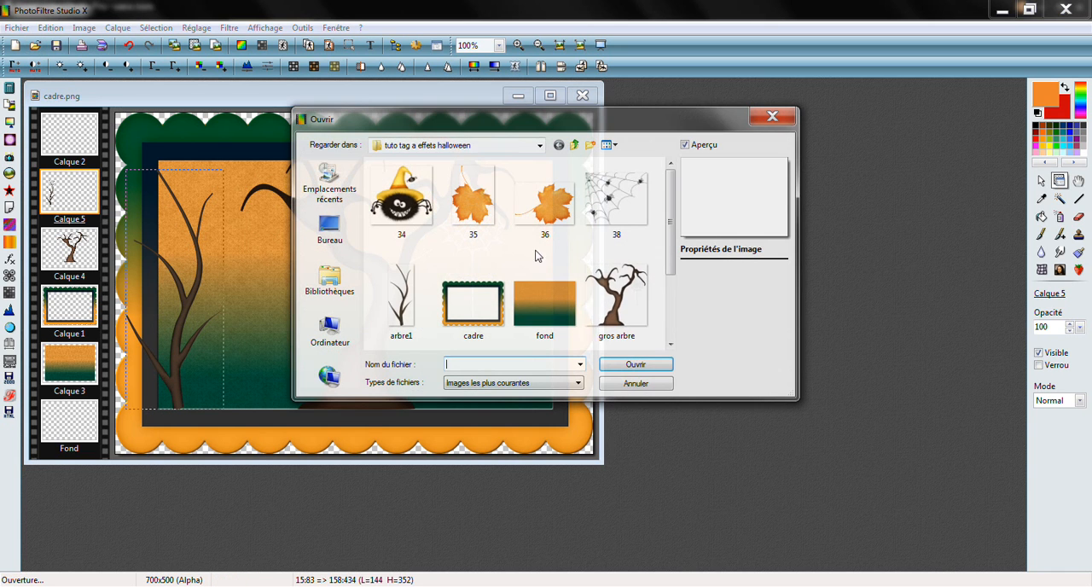
{"action": "scroll", "coordinate": [652, 291], "scroll_direction": "down", "scroll_amount": 3}
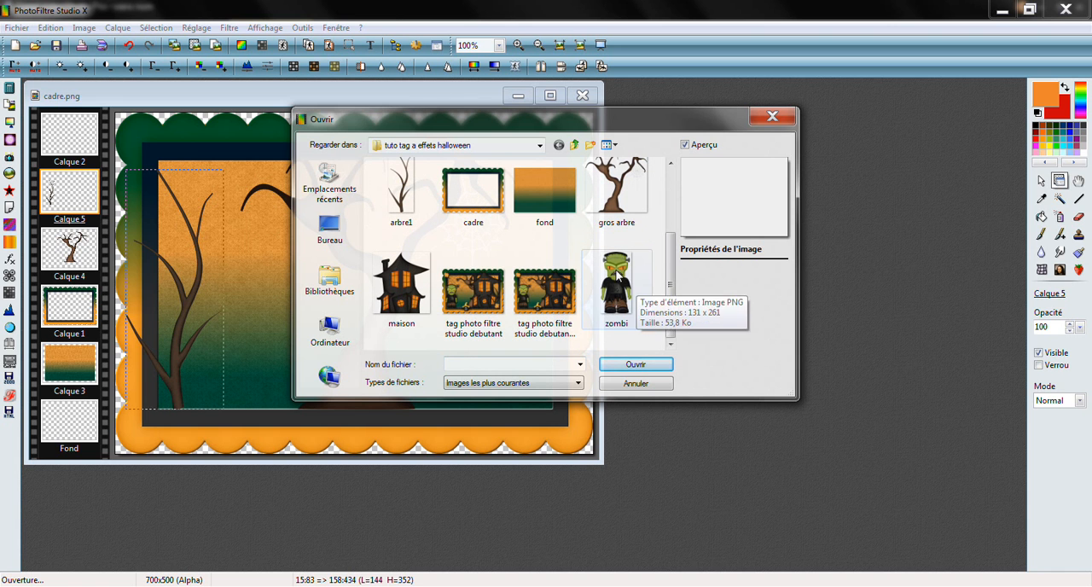
{"action": "left_click", "coordinate": [614, 290]}
{"action": "left_click", "coordinate": [636, 364]}
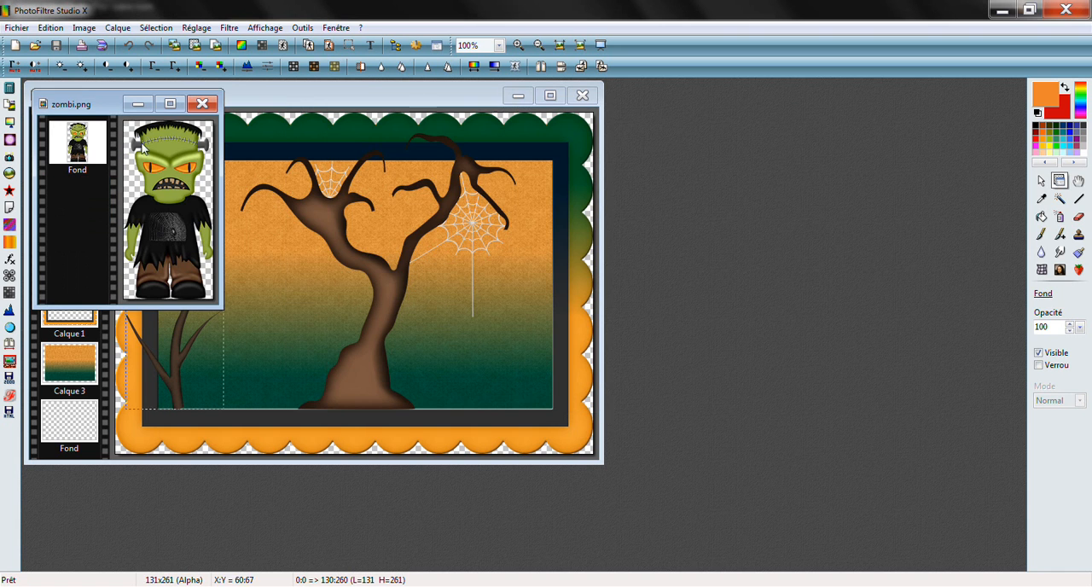
{"action": "left_click", "coordinate": [52, 28]}
{"action": "left_click", "coordinate": [68, 143]}
{"action": "left_click", "coordinate": [202, 104]}
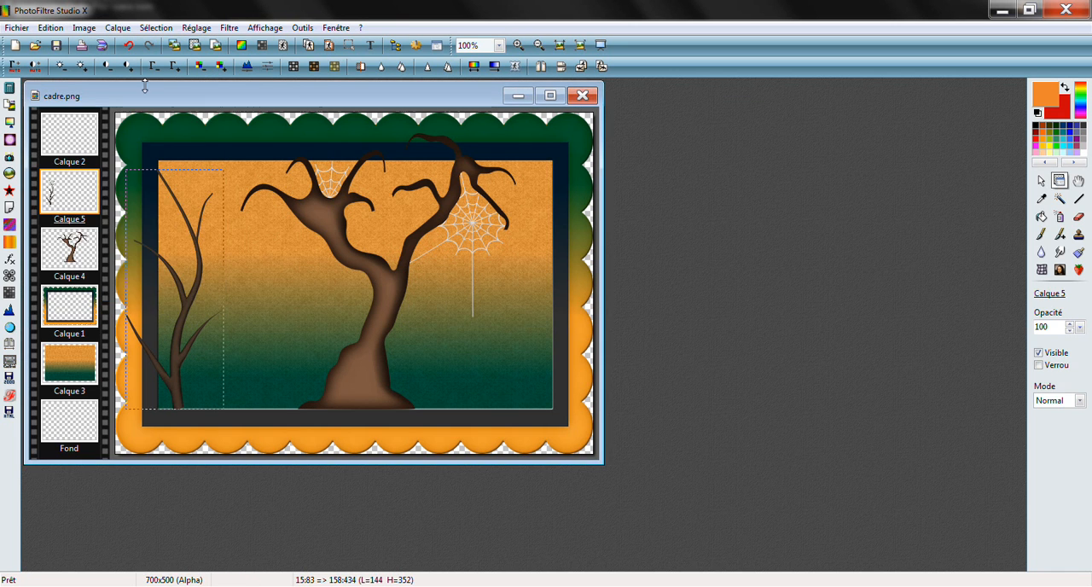
Paste the zombie and stand it in the frame's lower-left inner corner, in front of the thin tree, at about 43:177
{"action": "left_click", "coordinate": [49, 29]}
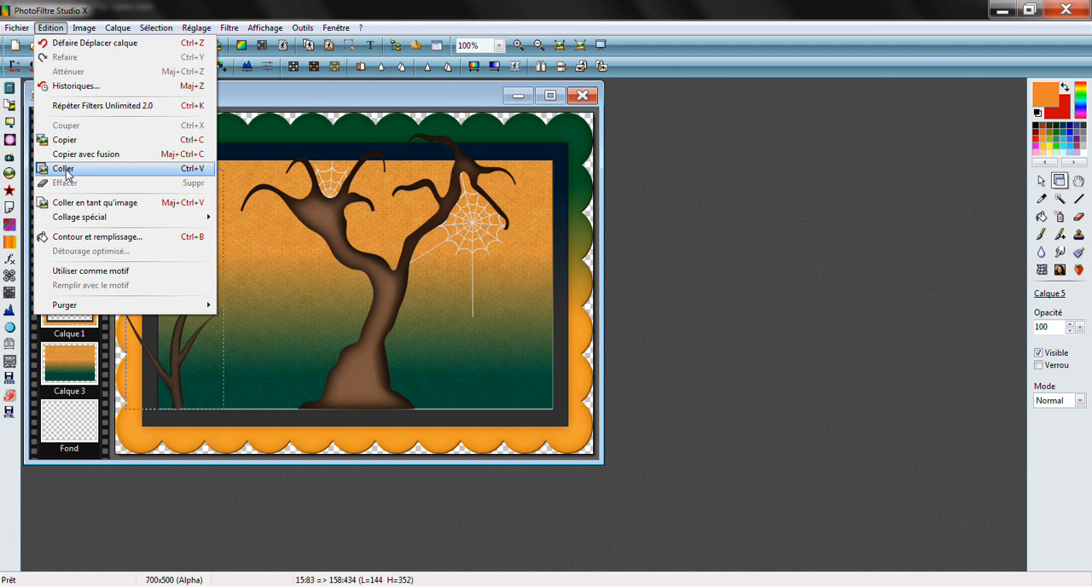
{"action": "left_click", "coordinate": [70, 169]}
{"action": "left_click_drag", "start_coordinate": [365, 253], "coordinate": [203, 292]}
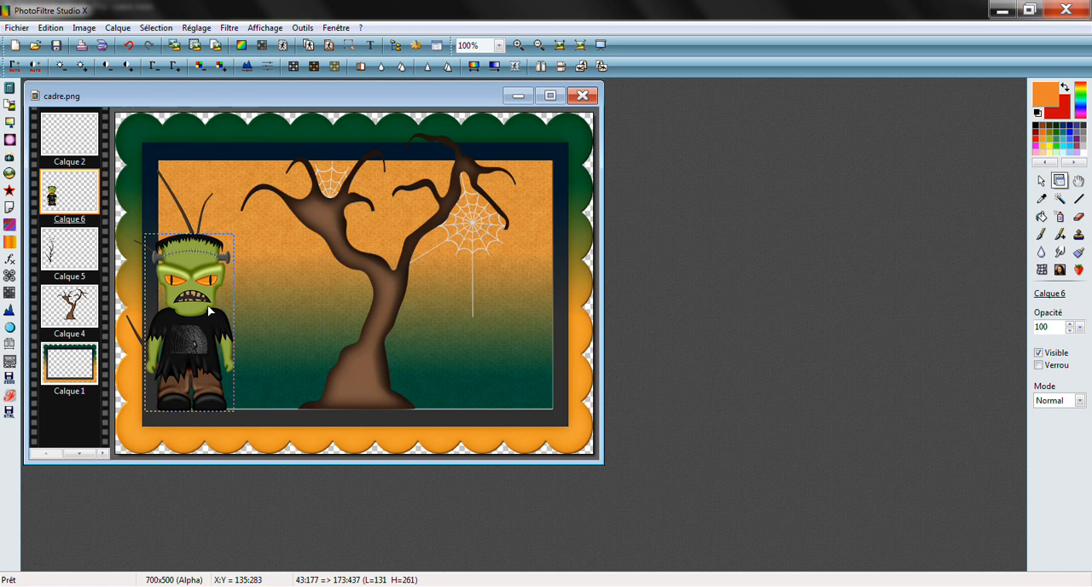
Open image 36, copy the orange maple leaf and close the file
{"action": "left_click", "coordinate": [35, 47]}
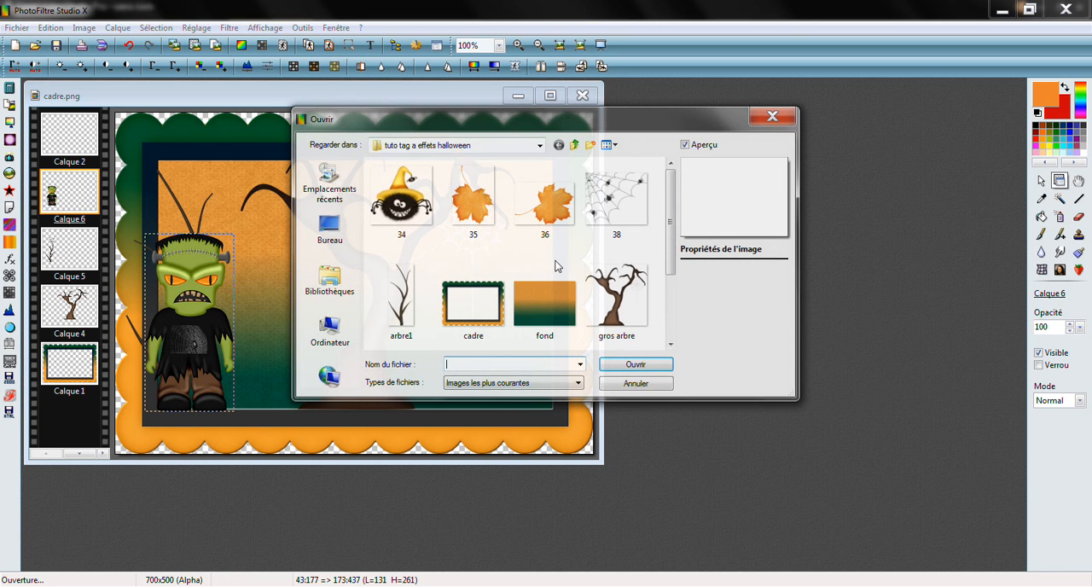
{"action": "left_click", "coordinate": [562, 211]}
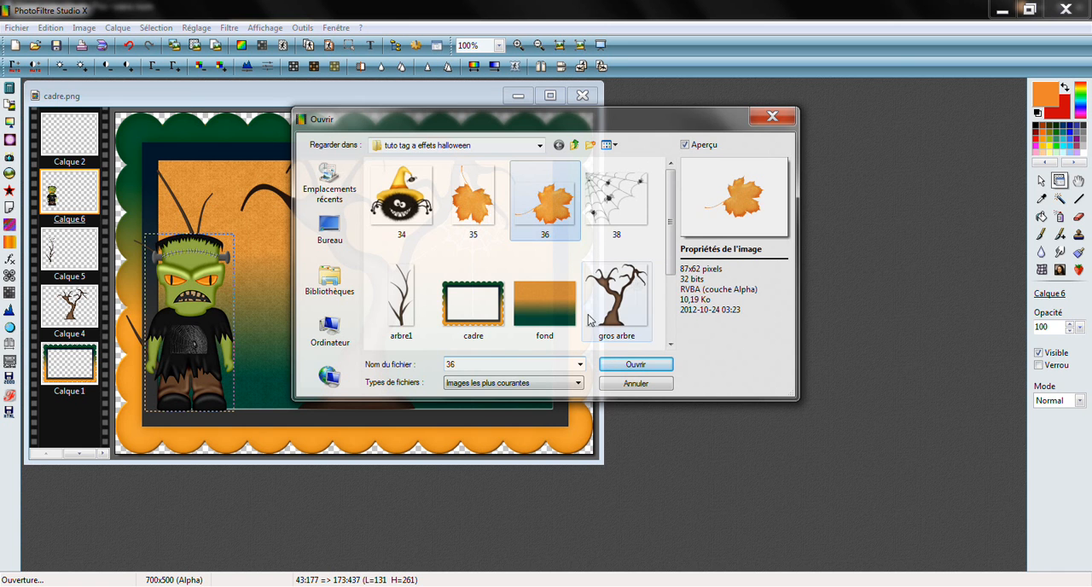
{"action": "left_click", "coordinate": [635, 364]}
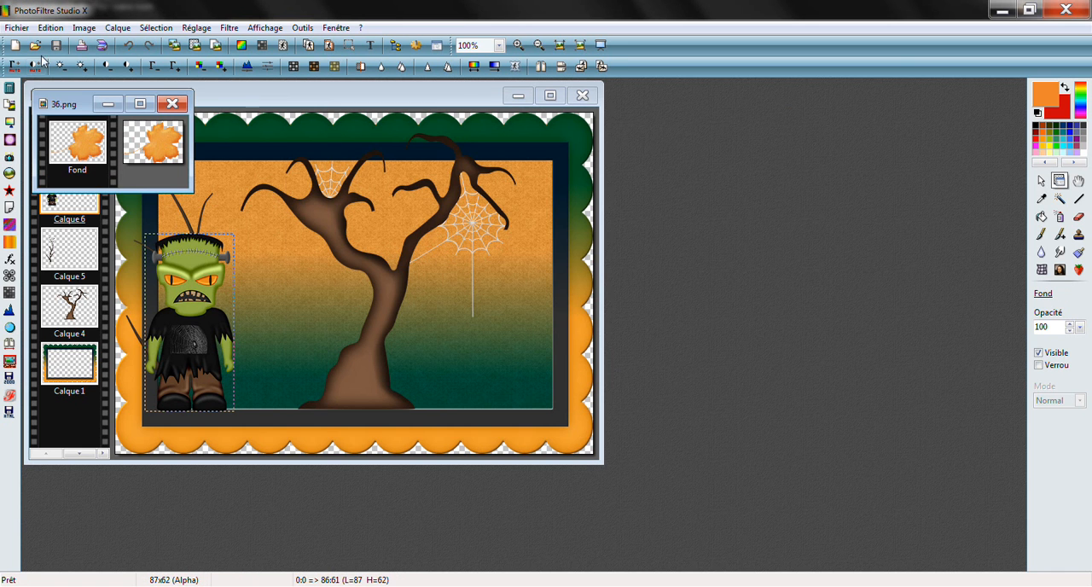
{"action": "left_click", "coordinate": [49, 28]}
{"action": "left_click", "coordinate": [75, 141]}
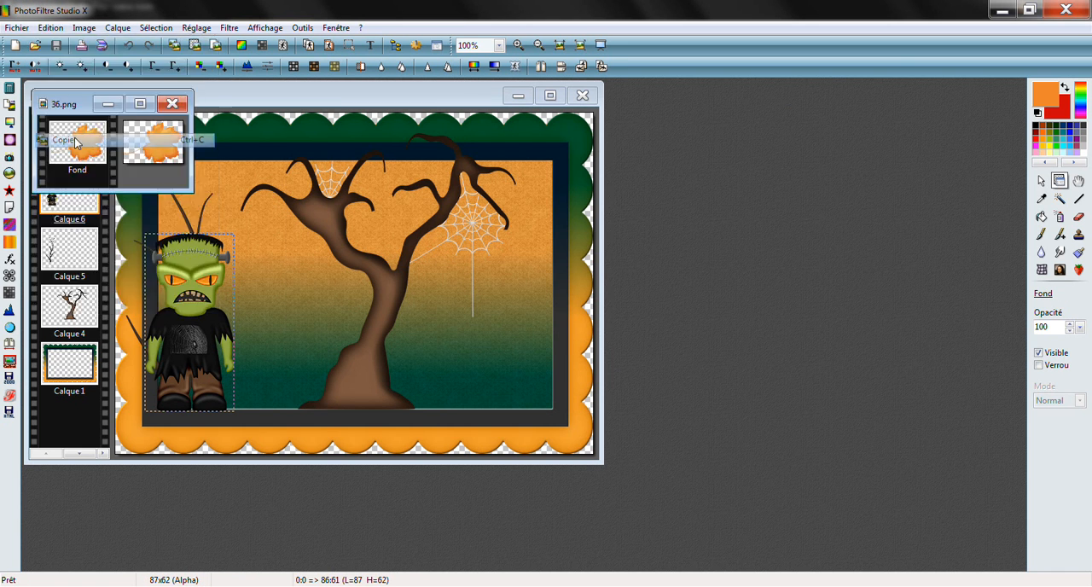
{"action": "left_click", "coordinate": [169, 106]}
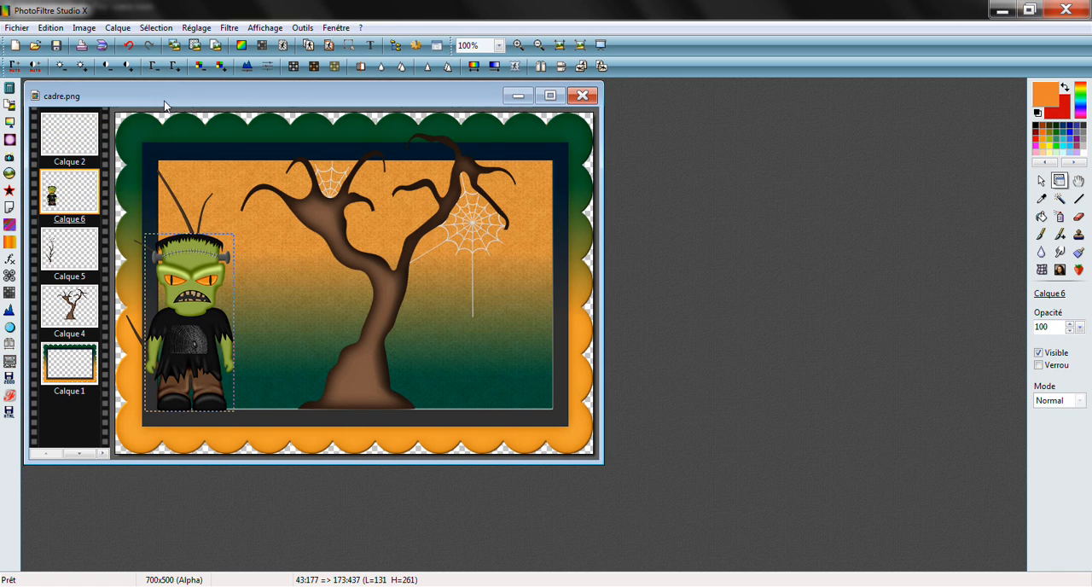
Paste the leaf and place it on the frame's lower-right inner corner, at about 576:402
{"action": "left_click", "coordinate": [38, 31]}
{"action": "left_click", "coordinate": [62, 169]}
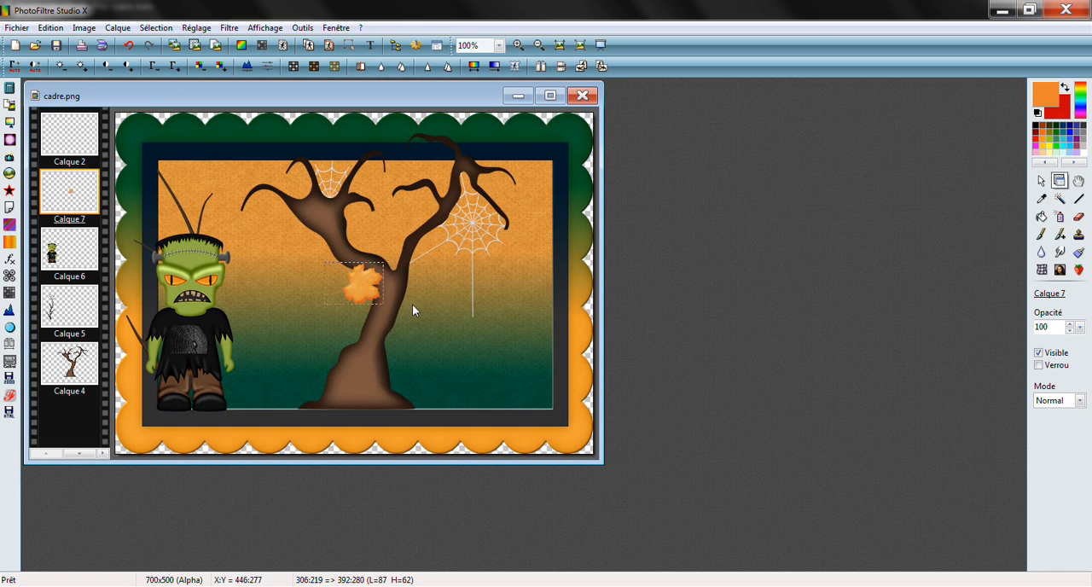
{"action": "left_click_drag", "start_coordinate": [368, 283], "coordinate": [555, 414]}
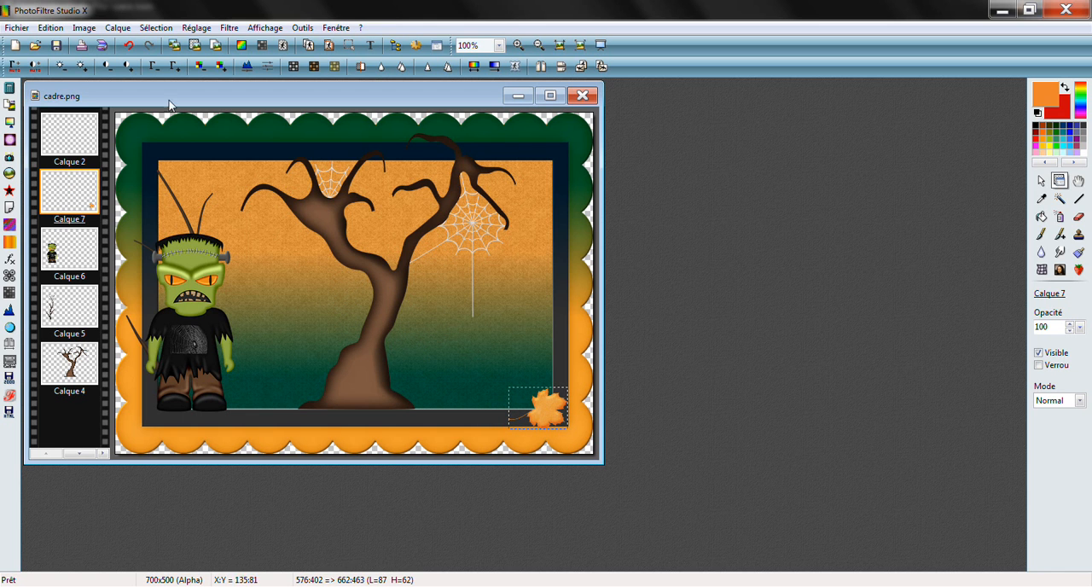
Open image 35, copy the upright orange leaf and close the file
{"action": "left_click", "coordinate": [35, 47]}
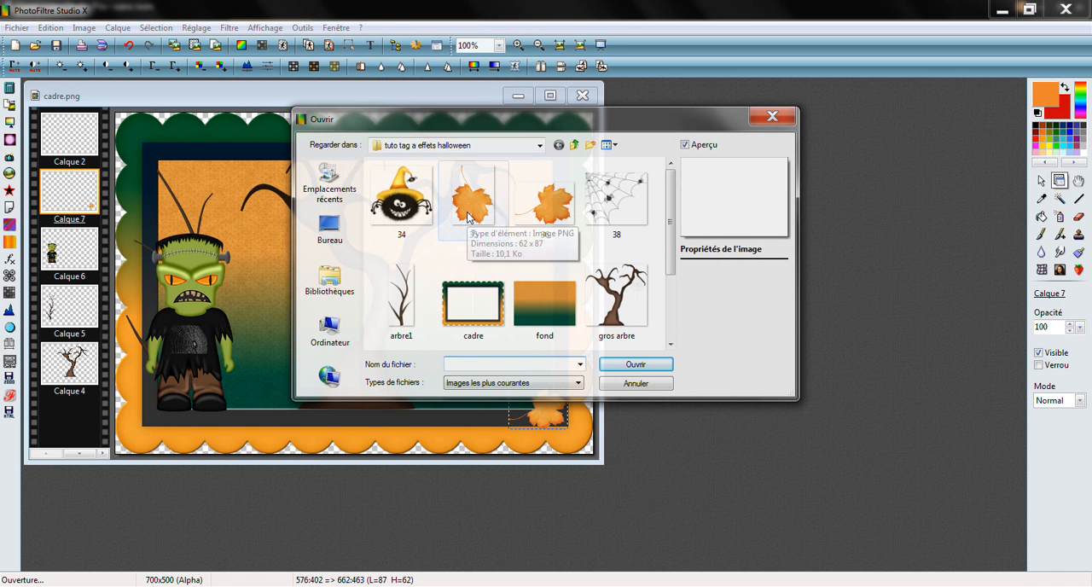
{"action": "left_click", "coordinate": [469, 217]}
{"action": "left_click", "coordinate": [636, 364]}
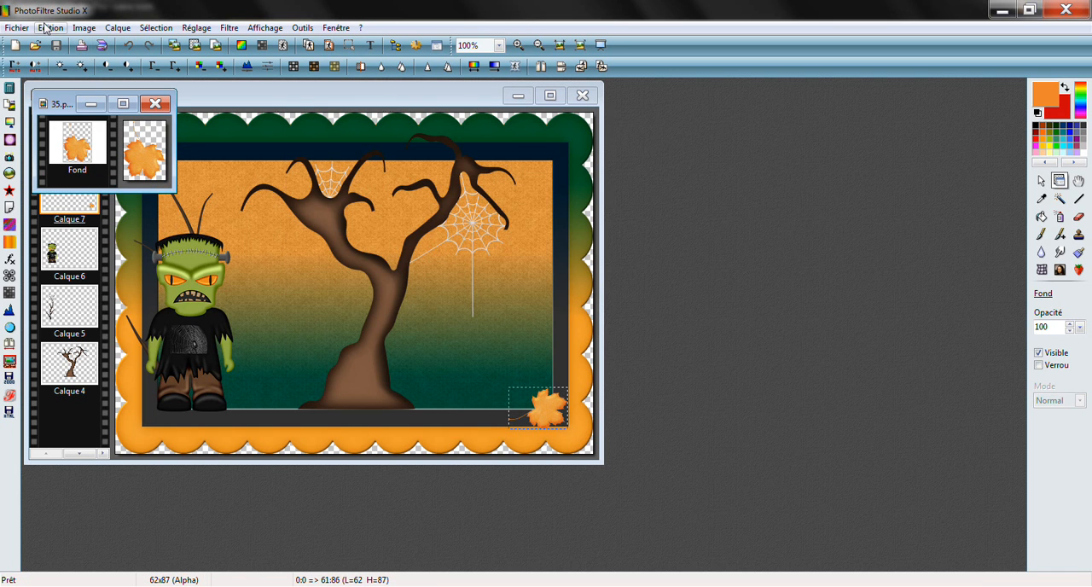
{"action": "left_click", "coordinate": [47, 28]}
{"action": "left_click", "coordinate": [67, 141]}
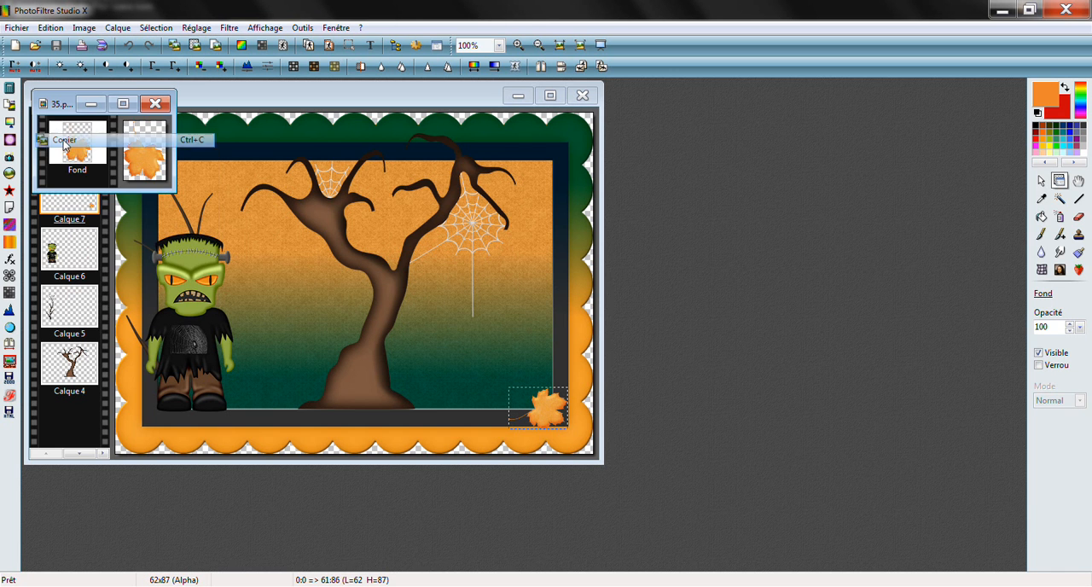
{"action": "left_click", "coordinate": [156, 104]}
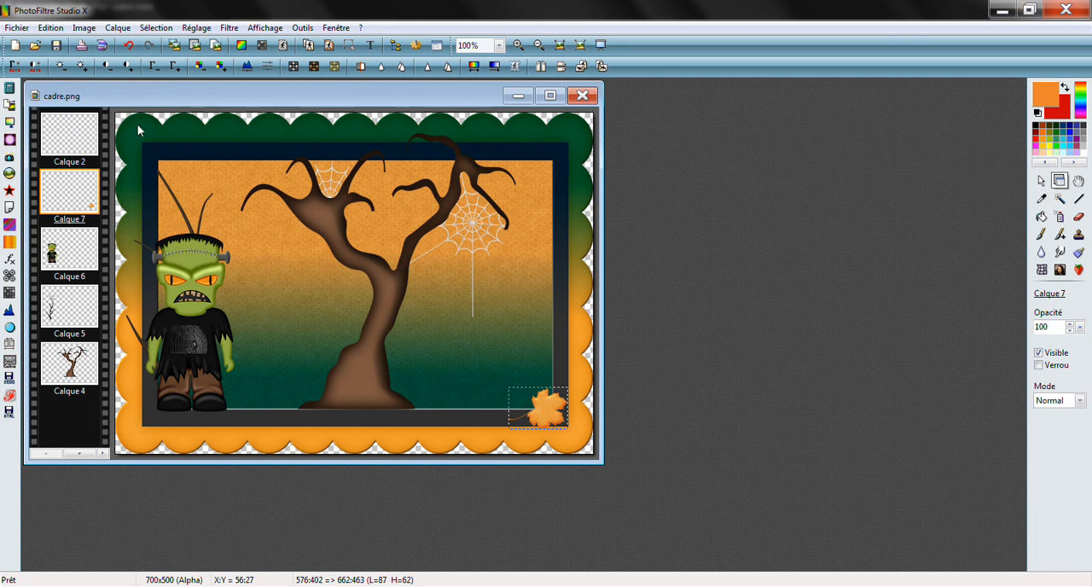
Paste the upright leaf and place it on the frame's upper-left inner corner, at about 24:14
{"action": "left_click", "coordinate": [50, 29]}
{"action": "left_click", "coordinate": [74, 170]}
{"action": "left_click_drag", "start_coordinate": [355, 300], "coordinate": [153, 174]}
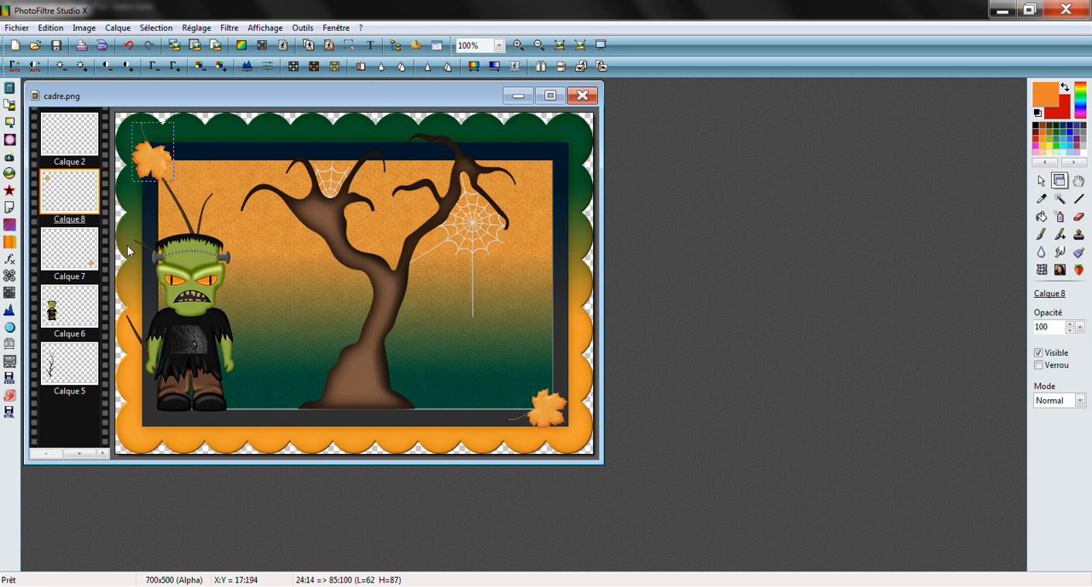
Open the maison image, copy the black haunted house and close the file
{"action": "left_click", "coordinate": [36, 47]}
{"action": "scroll", "coordinate": [646, 296], "scroll_direction": "down", "scroll_amount": 1}
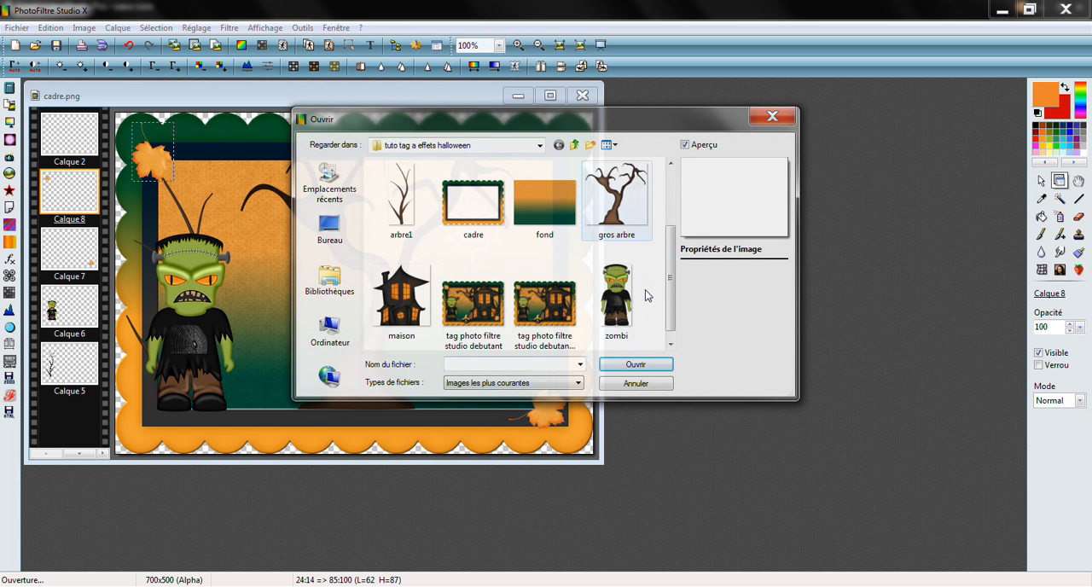
{"action": "left_click", "coordinate": [632, 366]}
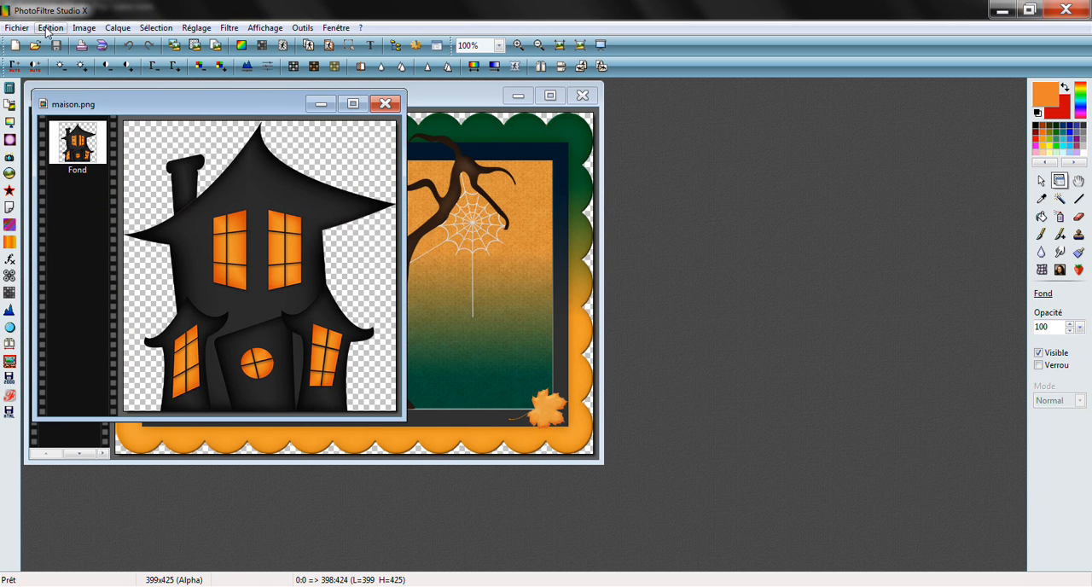
{"action": "left_click", "coordinate": [49, 30]}
{"action": "left_click", "coordinate": [60, 141]}
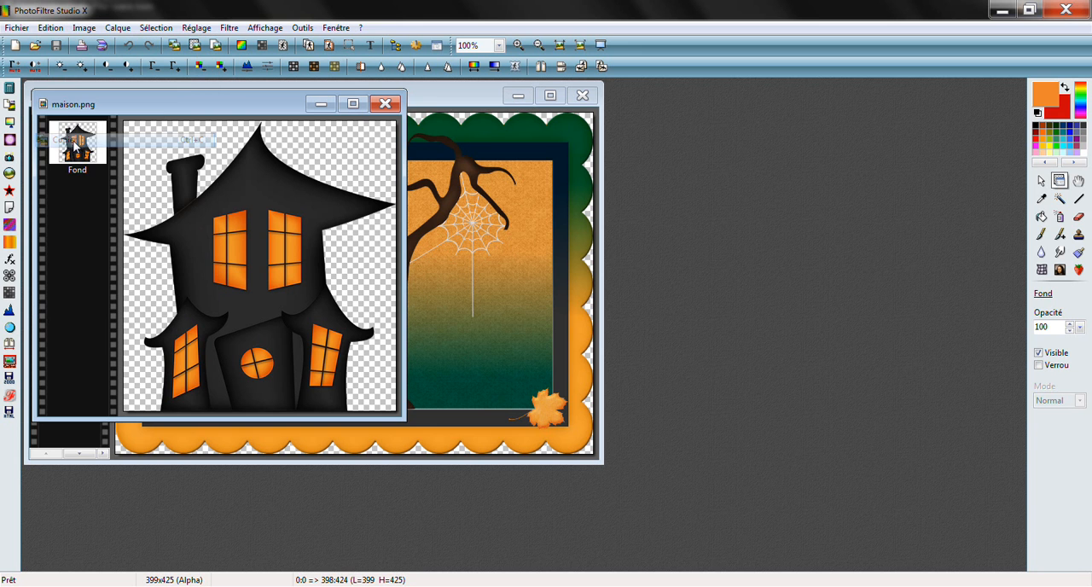
{"action": "left_click", "coordinate": [385, 104]}
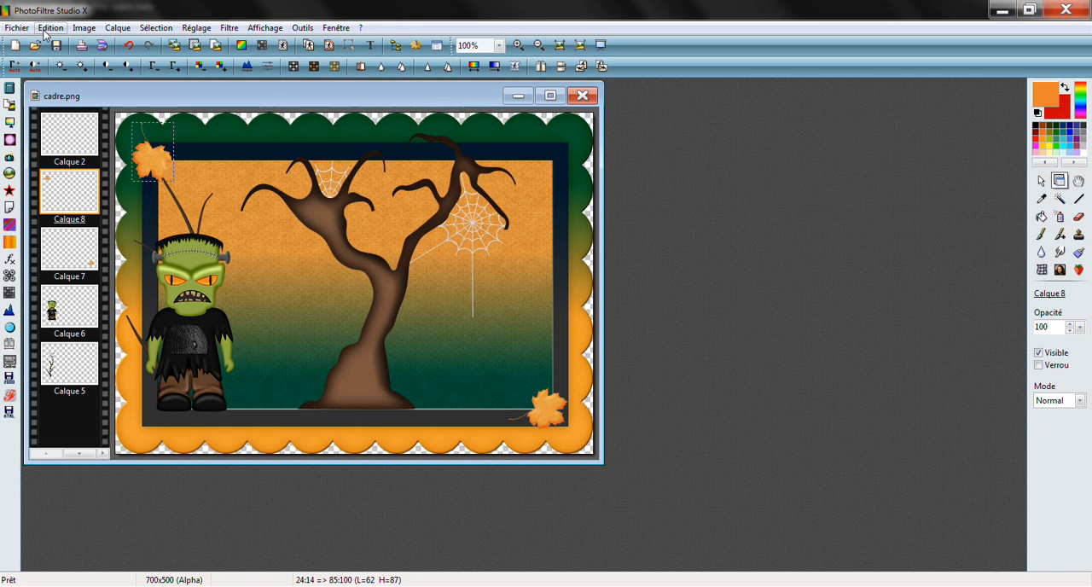
Paste the haunted house and place it in front of the big tree, base on the dark border's lower edge, at about 222:36
{"action": "left_click", "coordinate": [49, 28]}
{"action": "left_click", "coordinate": [72, 170]}
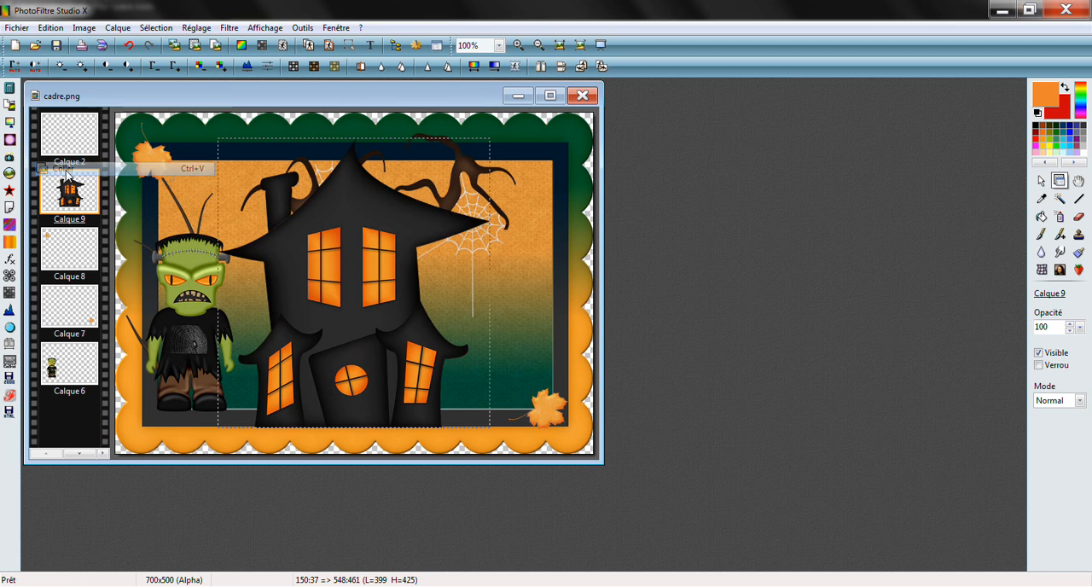
{"action": "left_click_drag", "start_coordinate": [355, 318], "coordinate": [417, 280]}
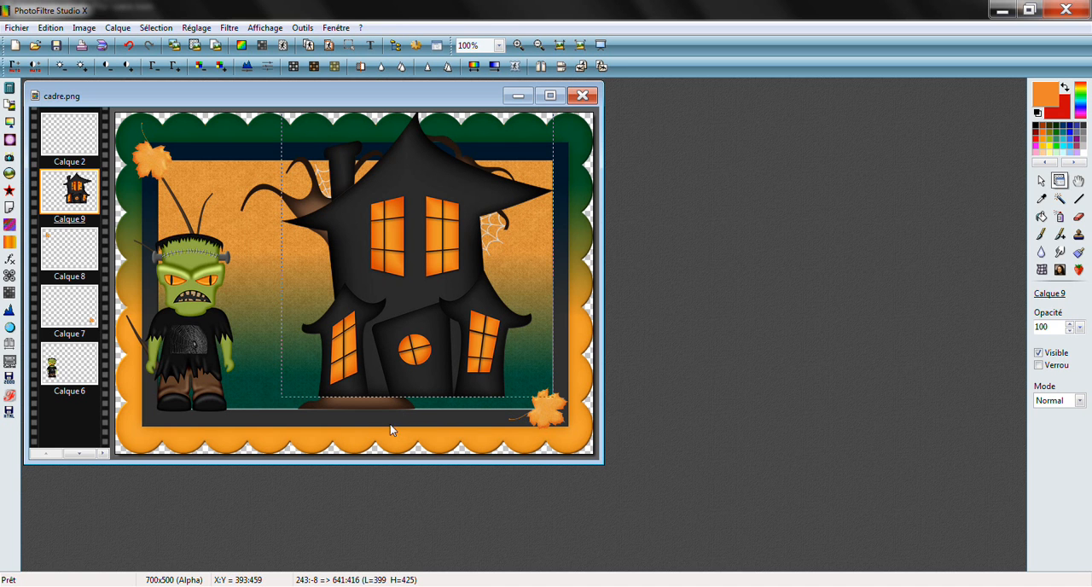
{"action": "left_click_drag", "start_coordinate": [425, 371], "coordinate": [411, 401]}
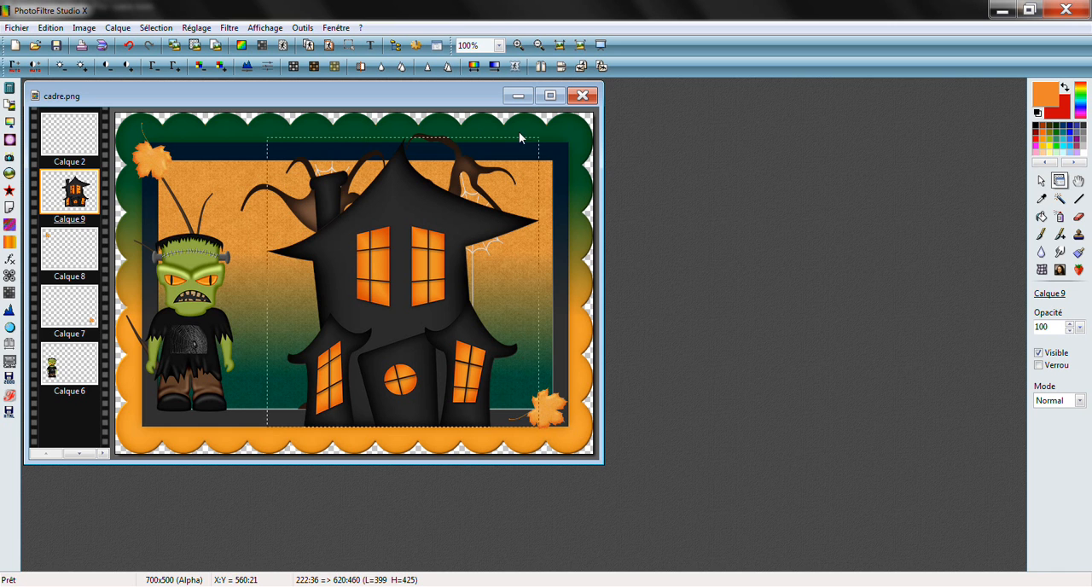
Apply the Filters Unlimited 2.0 paper texture Mineral Paper, Limestone to the house layer, with intensity 128 and lightness 41
{"action": "left_click", "coordinate": [230, 29]}
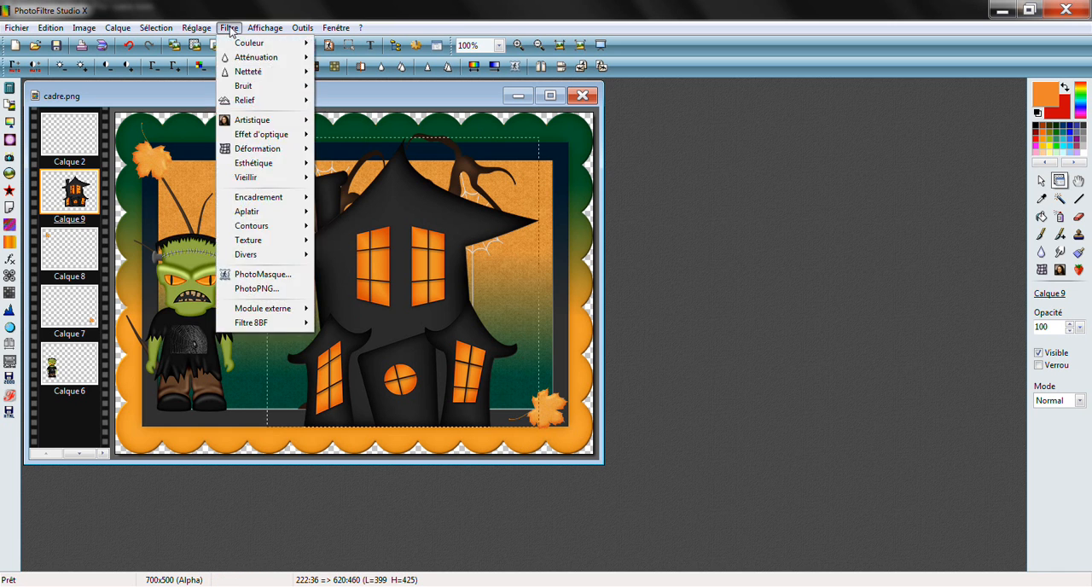
{"action": "mouse_move", "coordinate": [243, 328]}
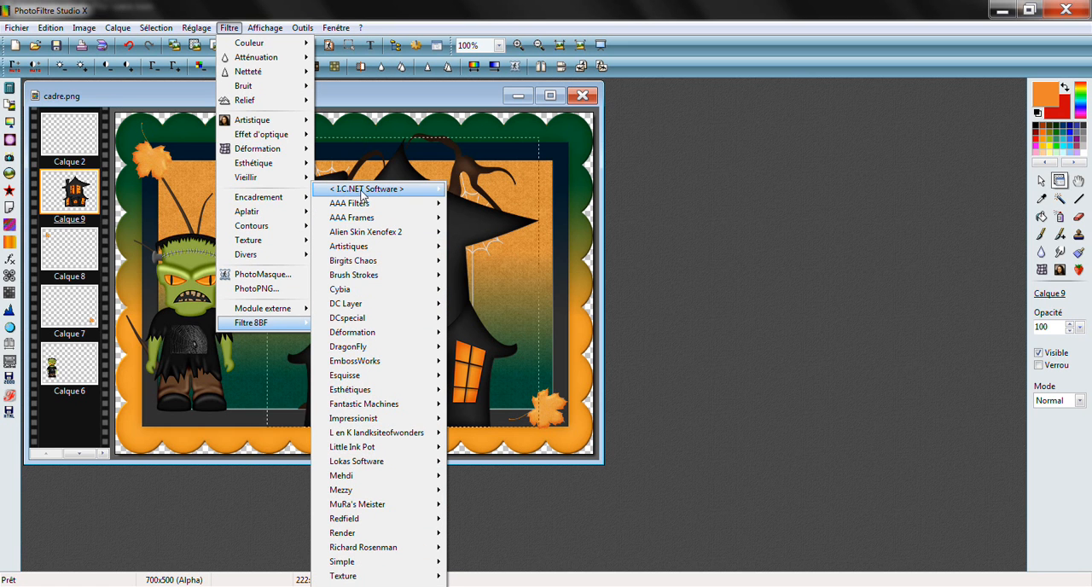
{"action": "mouse_move", "coordinate": [365, 193]}
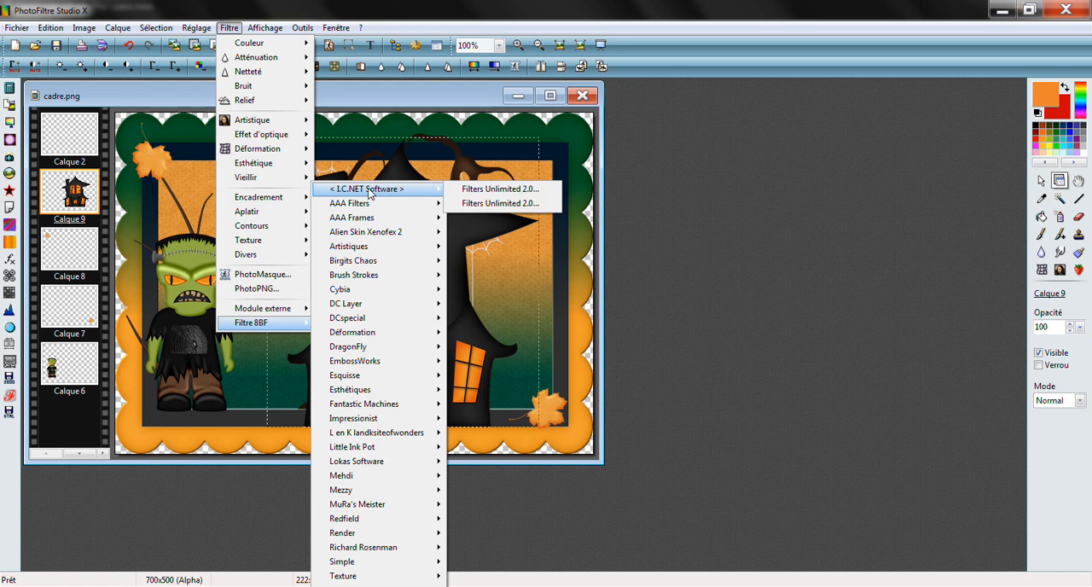
{"action": "left_click", "coordinate": [491, 190]}
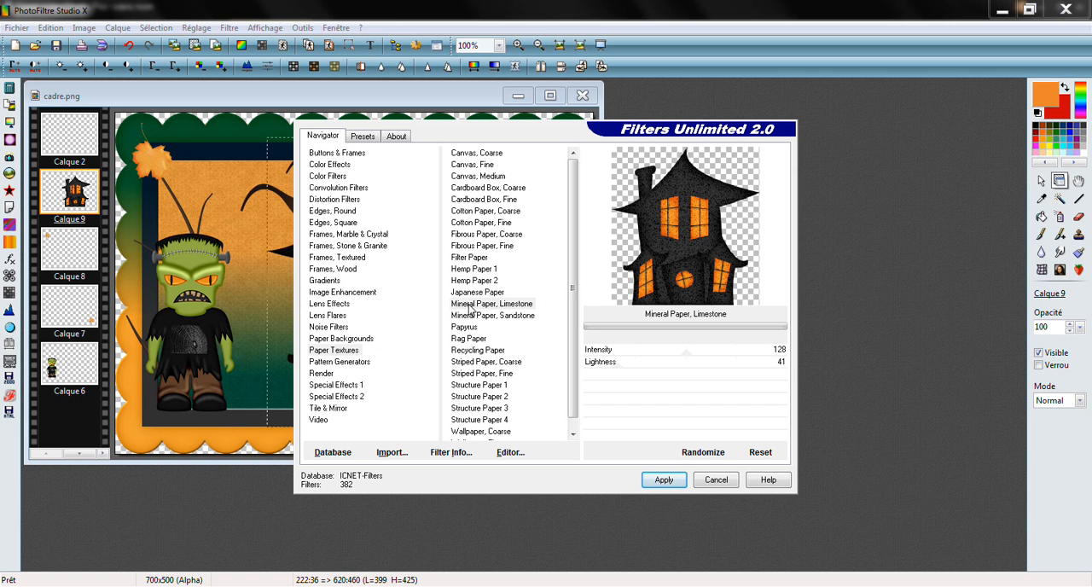
{"action": "left_click", "coordinate": [528, 307]}
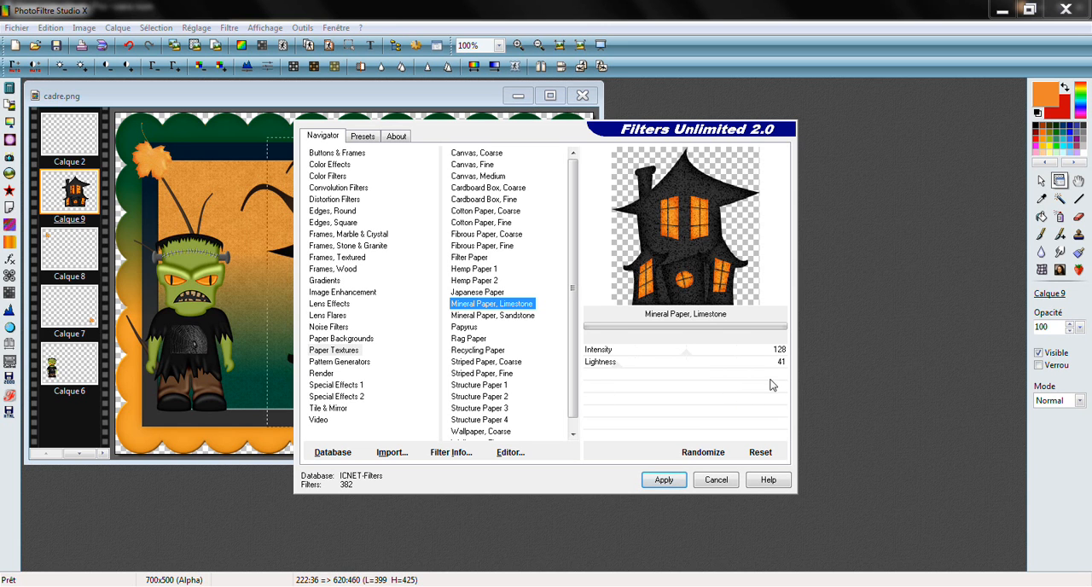
{"action": "left_click", "coordinate": [664, 480]}
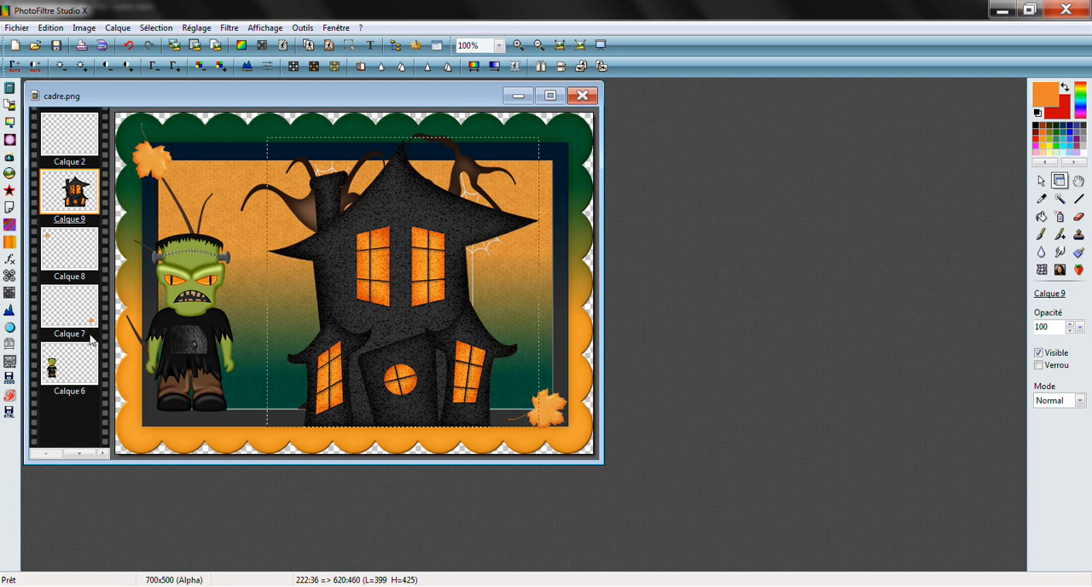
Select the frame layer Calque 1 and open Filters Unlimited 2.0 for it
{"action": "left_click", "coordinate": [76, 455]}
{"action": "left_click", "coordinate": [76, 455]}
{"action": "left_click", "coordinate": [76, 455]}
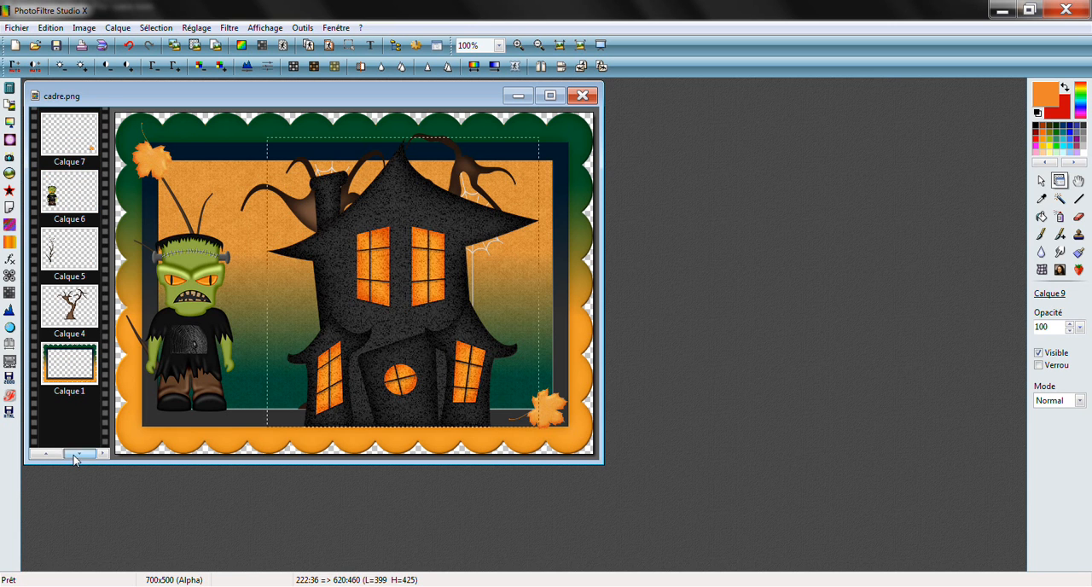
{"action": "left_click", "coordinate": [74, 357]}
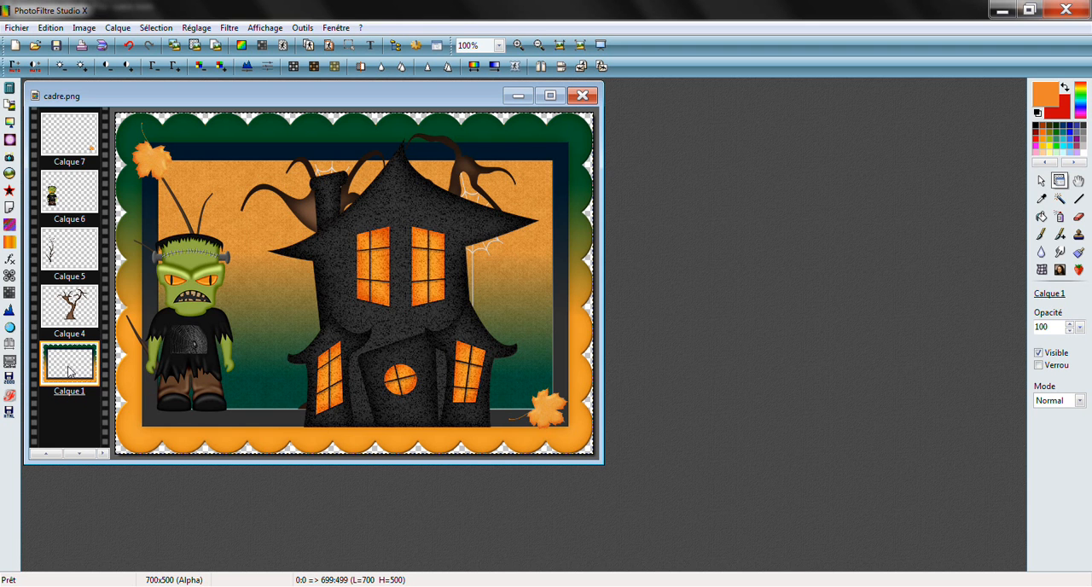
{"action": "left_click", "coordinate": [232, 29]}
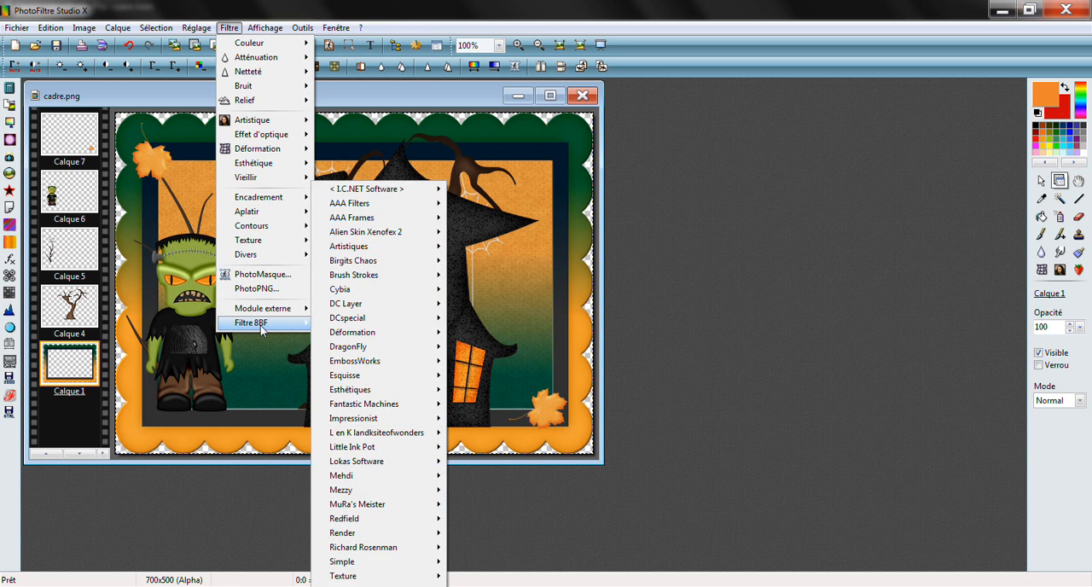
{"action": "mouse_move", "coordinate": [366, 191]}
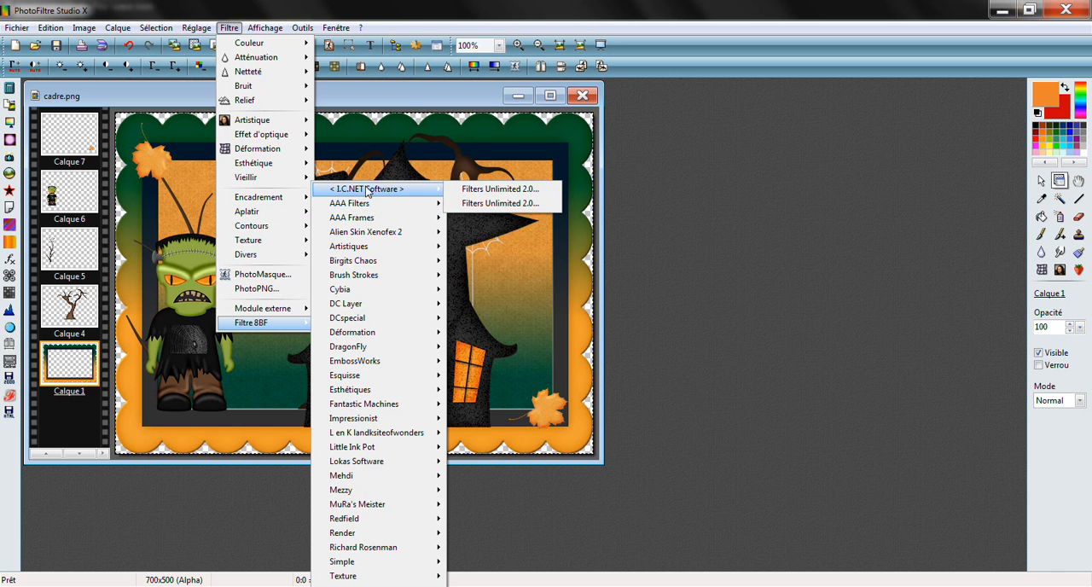
{"action": "left_click", "coordinate": [504, 192]}
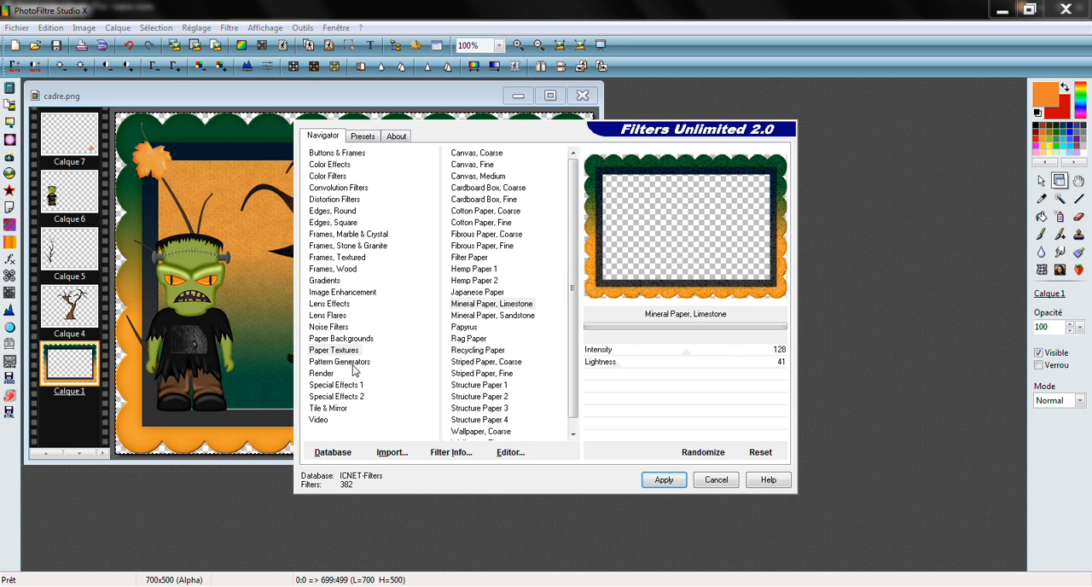
{"action": "left_click", "coordinate": [334, 329]}
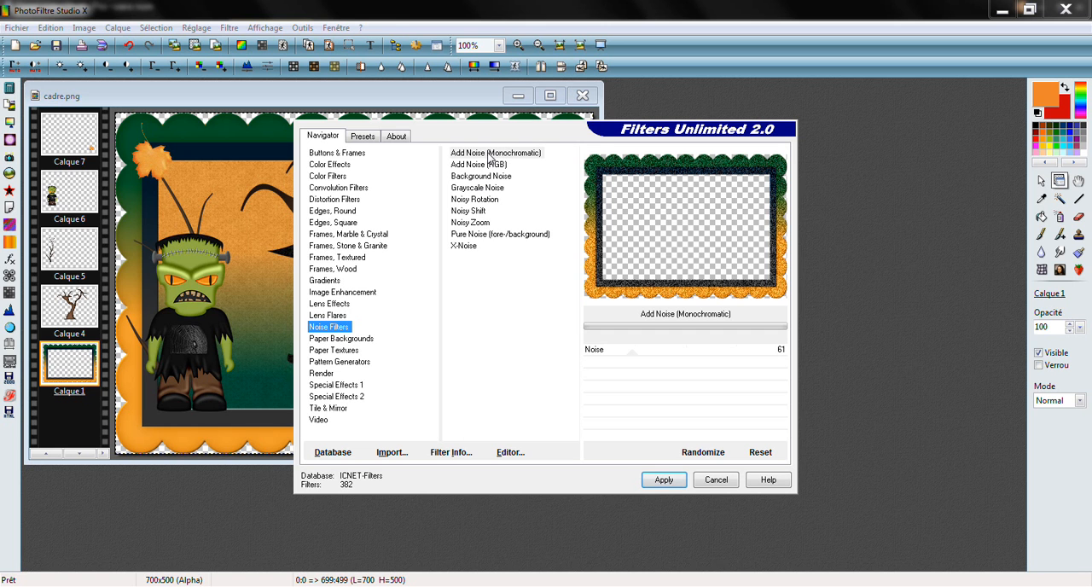
{"action": "left_click", "coordinate": [341, 305]}
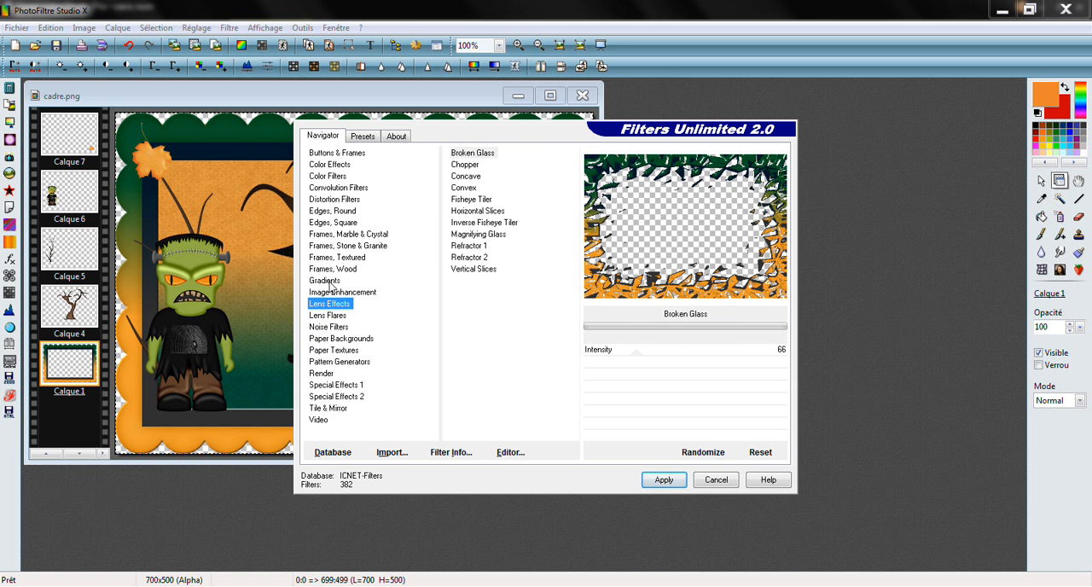
{"action": "left_click", "coordinate": [362, 340]}
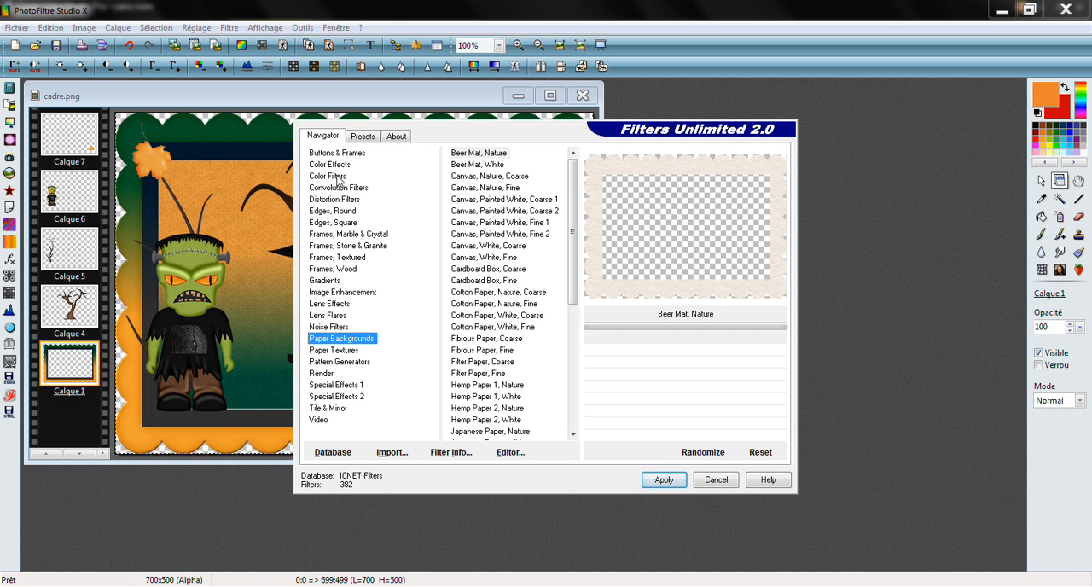
Apply the Japanese Paper texture from Paper Textures to the frame, with intensity 84 and lightness 87
{"action": "left_click", "coordinate": [345, 352]}
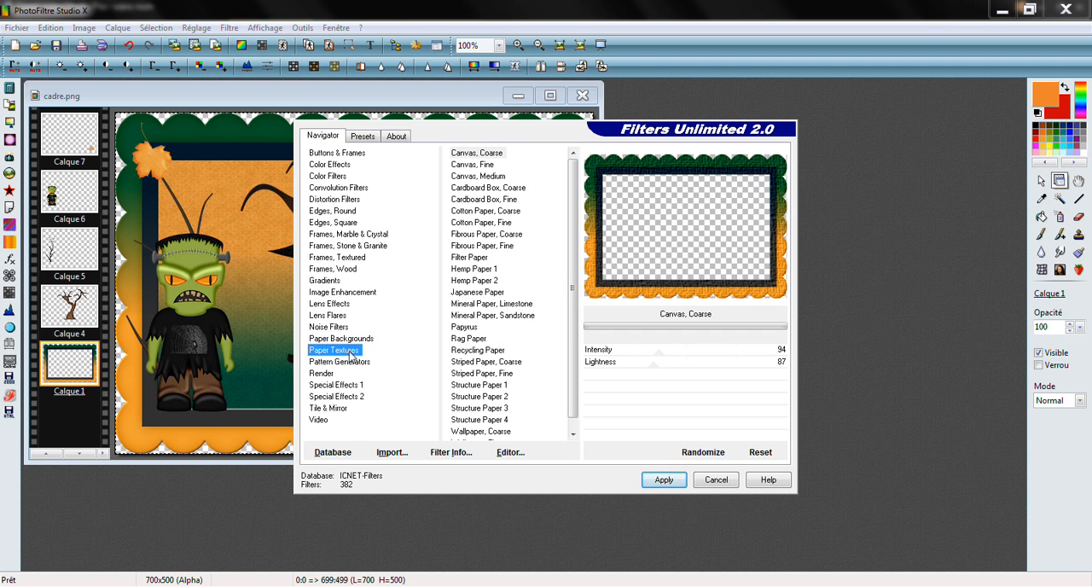
{"action": "left_click", "coordinate": [494, 294]}
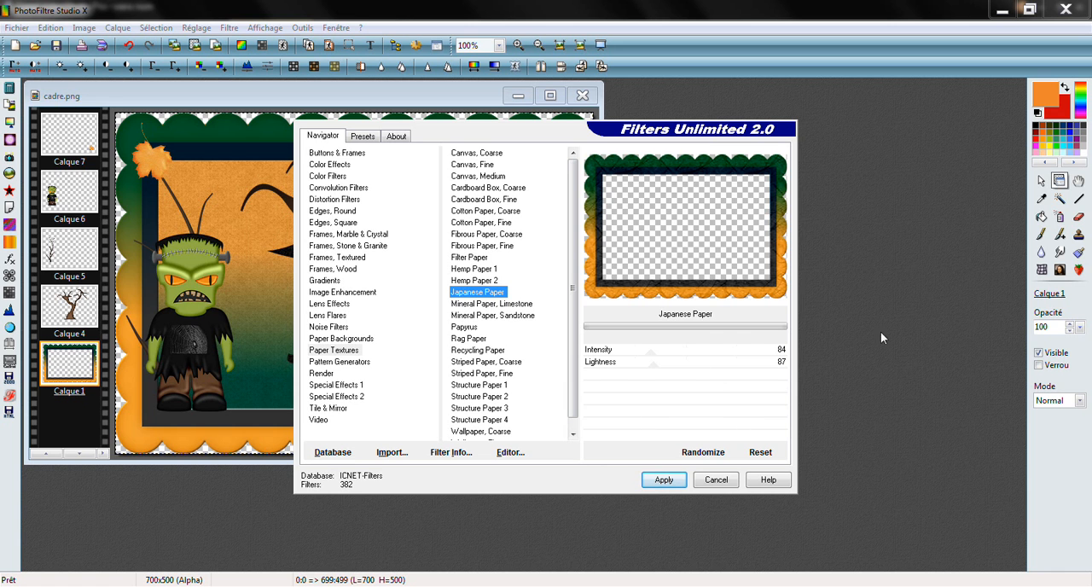
{"action": "left_click", "coordinate": [665, 481]}
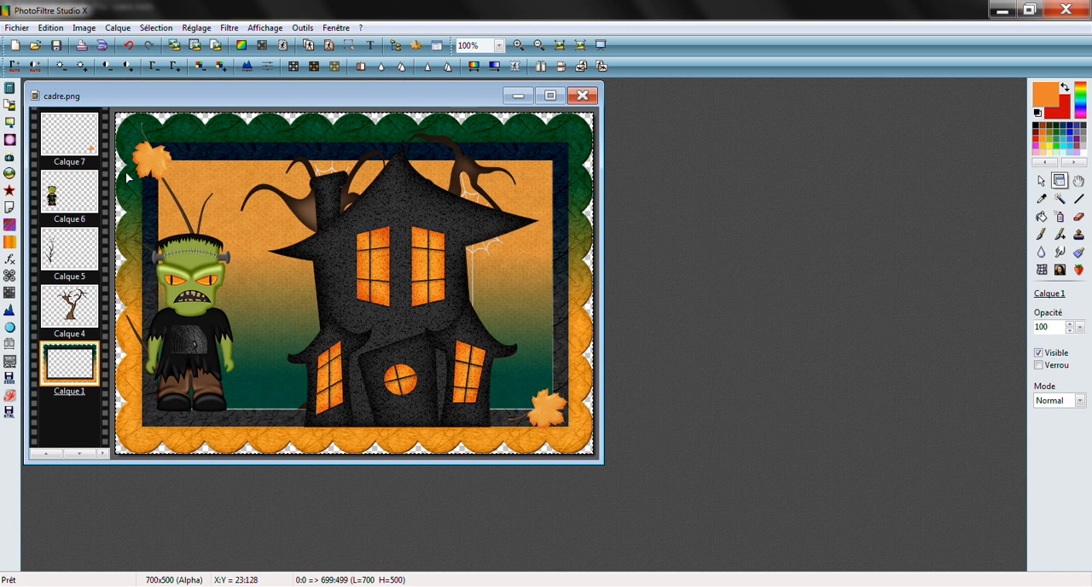
Copy the witch-hat spider from 34.png, close that image and paste the spider into cadre.png
{"action": "left_click", "coordinate": [35, 44]}
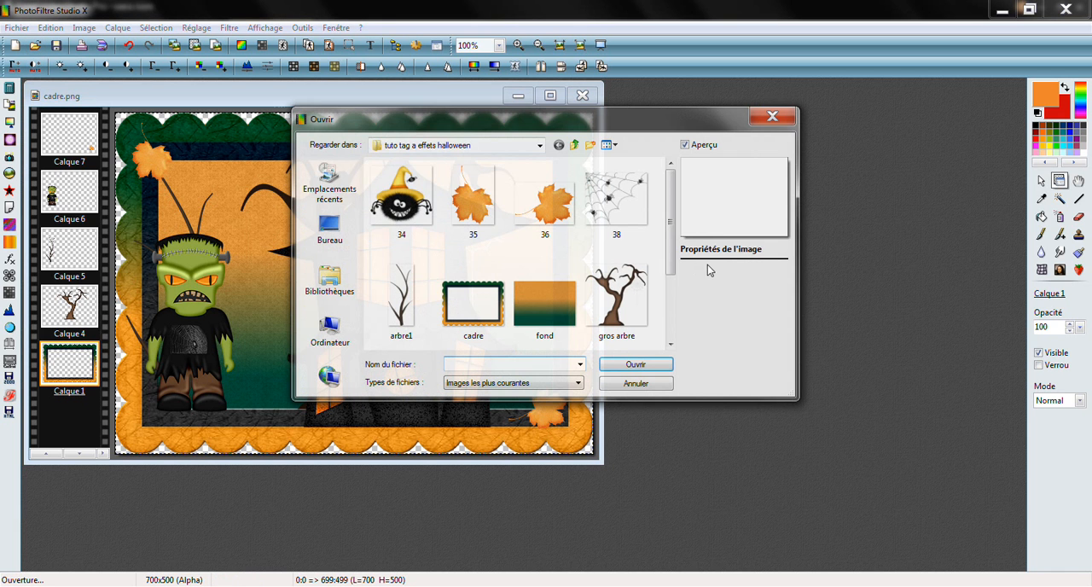
{"action": "left_click", "coordinate": [410, 196]}
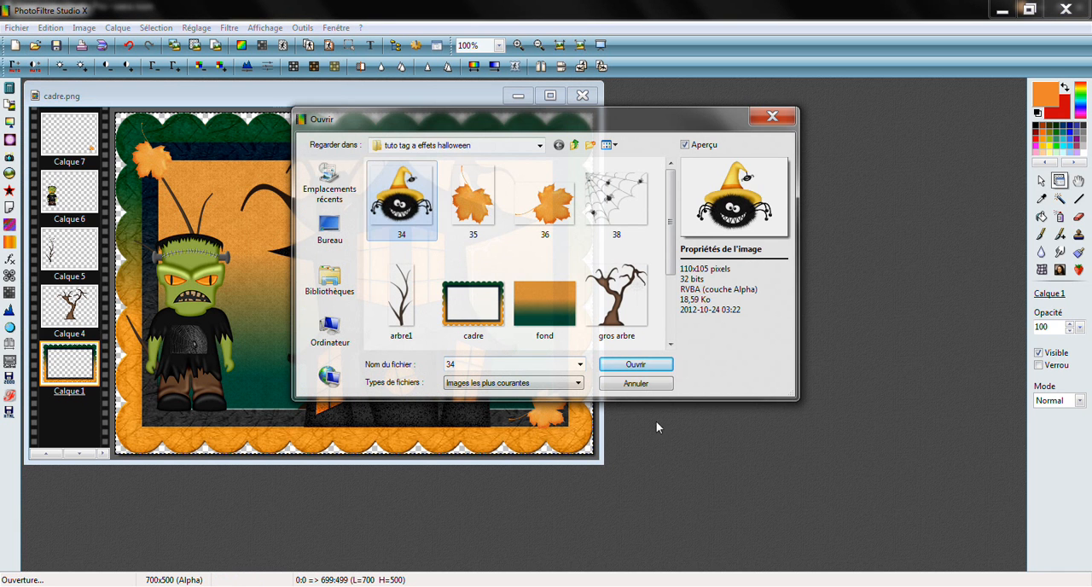
{"action": "left_click", "coordinate": [669, 367]}
{"action": "left_click", "coordinate": [49, 28]}
{"action": "left_click", "coordinate": [51, 139]}
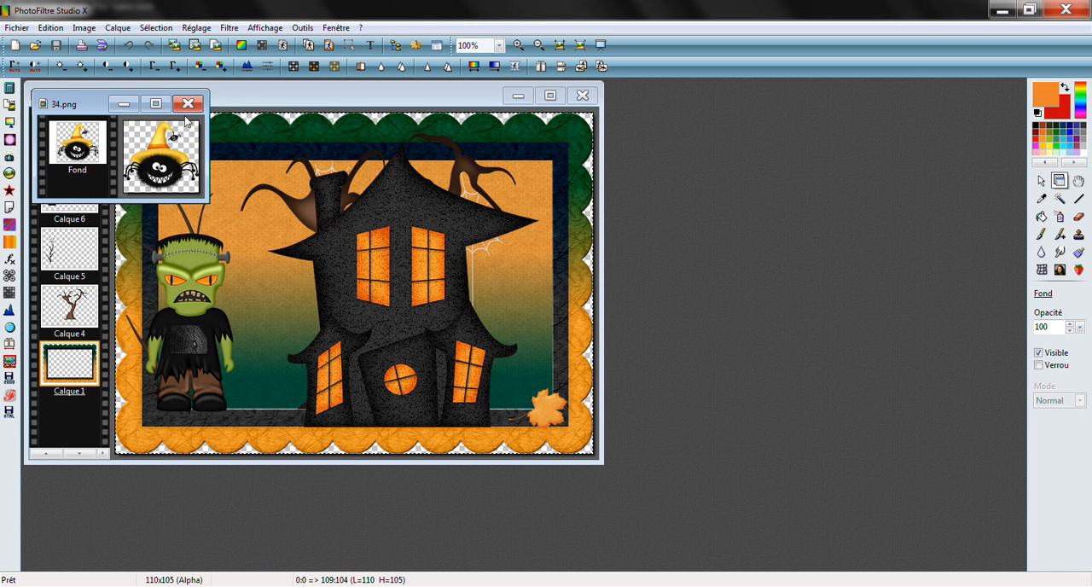
{"action": "left_click", "coordinate": [188, 103]}
{"action": "left_click", "coordinate": [49, 28]}
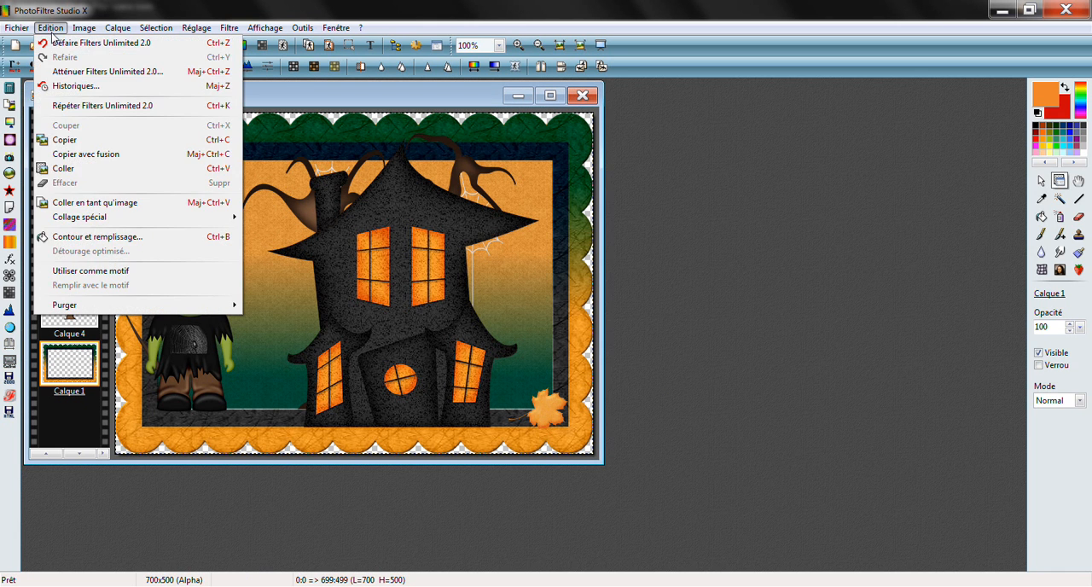
{"action": "left_click", "coordinate": [89, 173]}
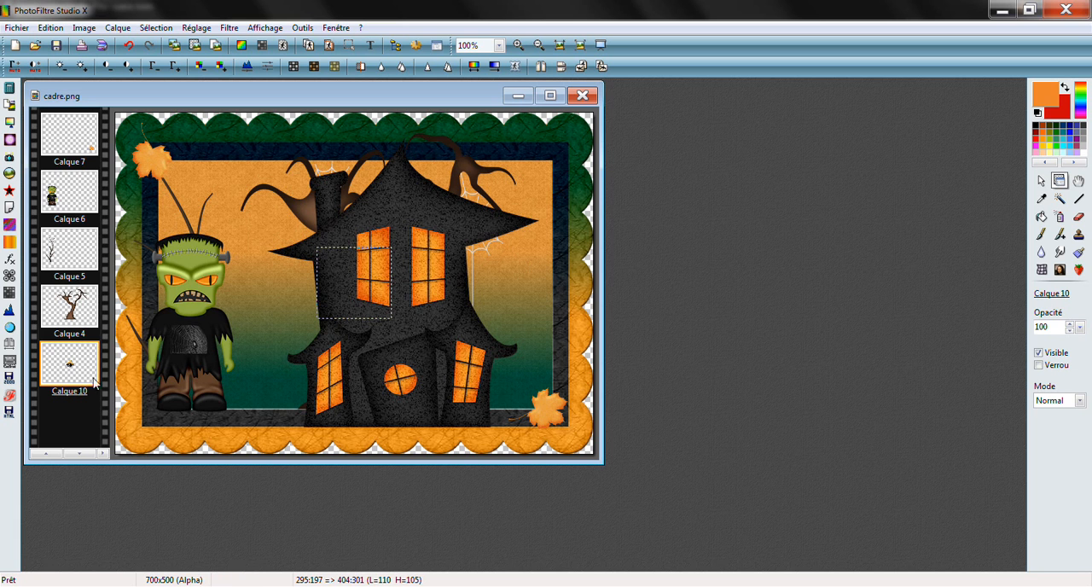
Bring the spider layer in front of all other layers and place it on the frame's lower edge beside the house, at about 234:381
{"action": "left_click_drag", "start_coordinate": [72, 375], "coordinate": [73, 142]}
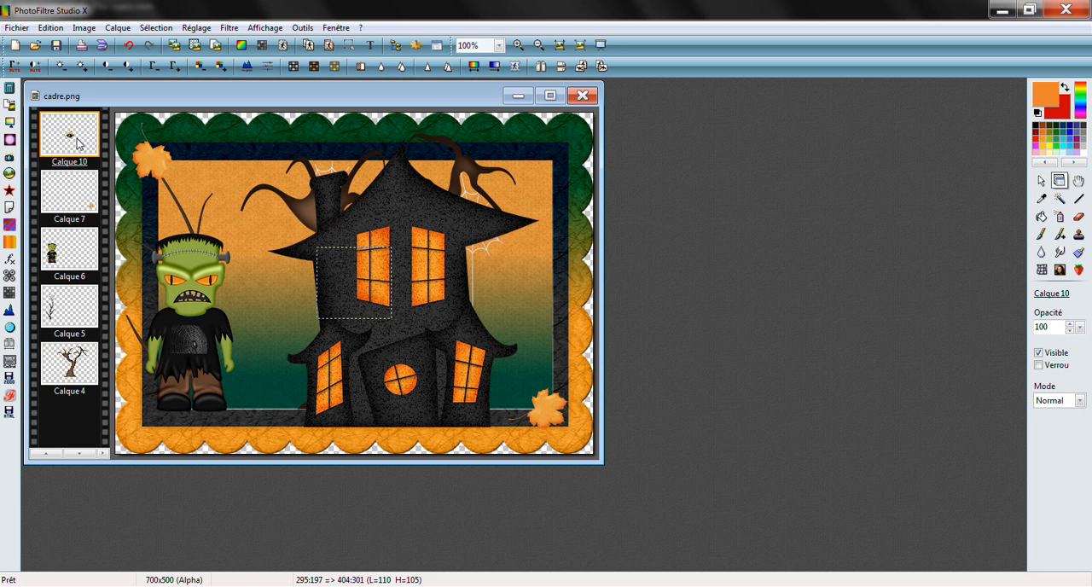
{"action": "left_click", "coordinate": [49, 455]}
{"action": "left_click", "coordinate": [48, 455]}
{"action": "left_click", "coordinate": [49, 455]}
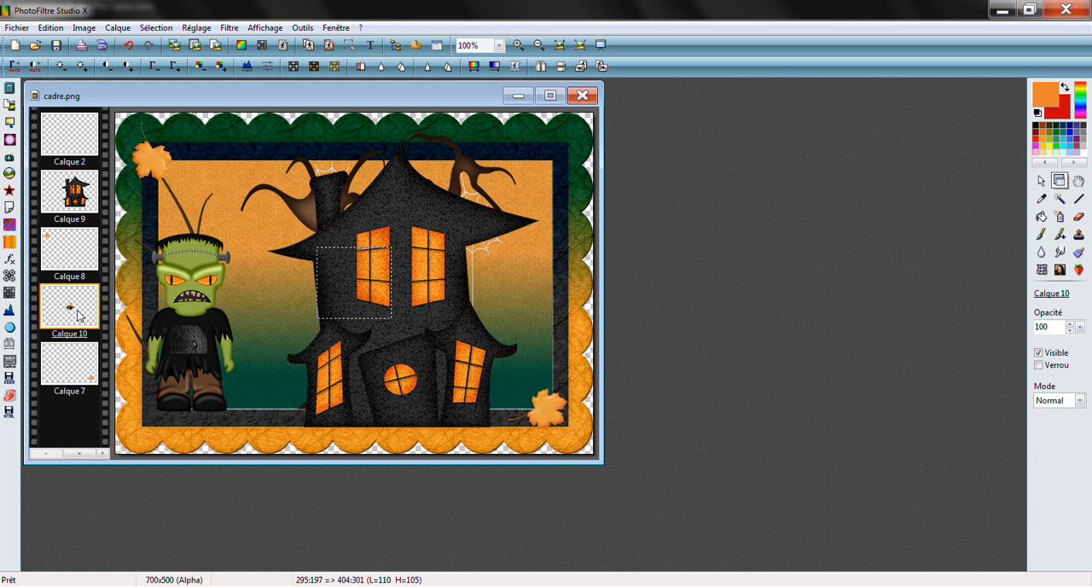
{"action": "mouse_move", "coordinate": [76, 315]}
{"action": "left_mouse_down"}
{"action": "mouse_move", "coordinate": [76, 135]}
{"action": "mouse_move", "coordinate": [86, 128]}
{"action": "left_mouse_up"}
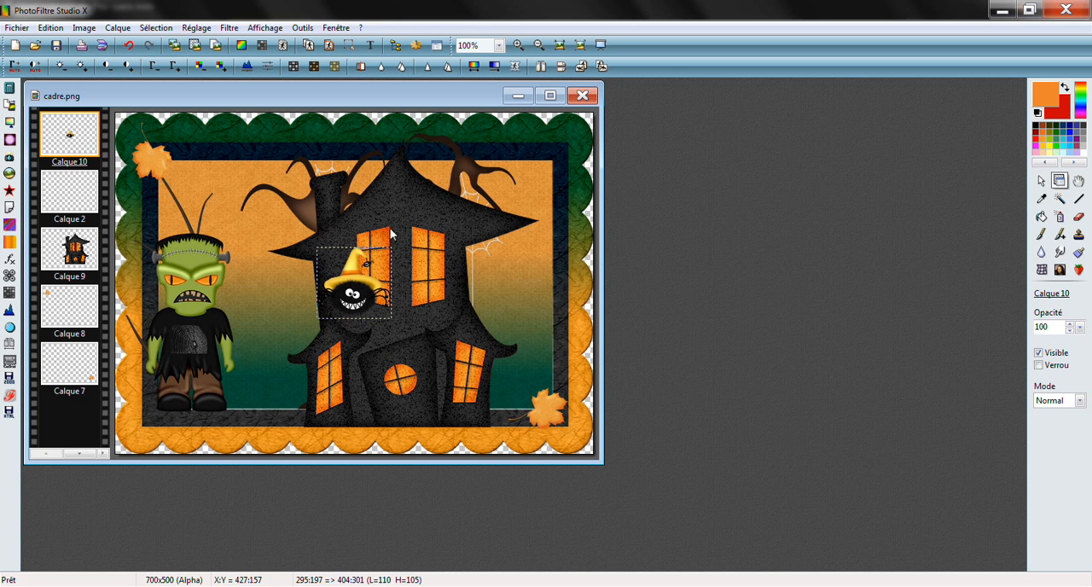
{"action": "left_click_drag", "start_coordinate": [352, 284], "coordinate": [312, 419]}
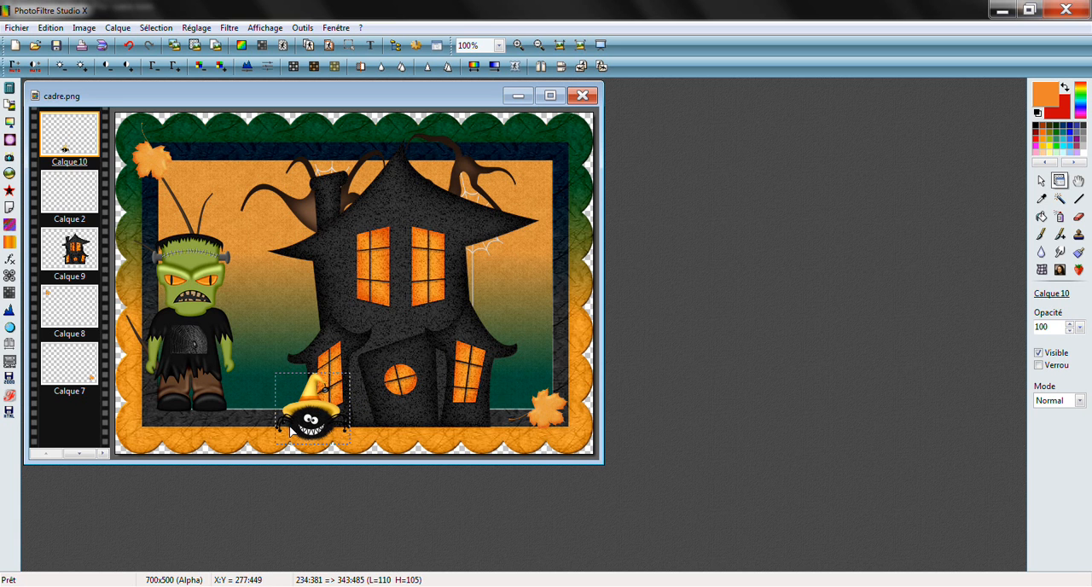
Copy the spider web from 38.png, close that image and paste the web into cadre.png
{"action": "left_click", "coordinate": [36, 47]}
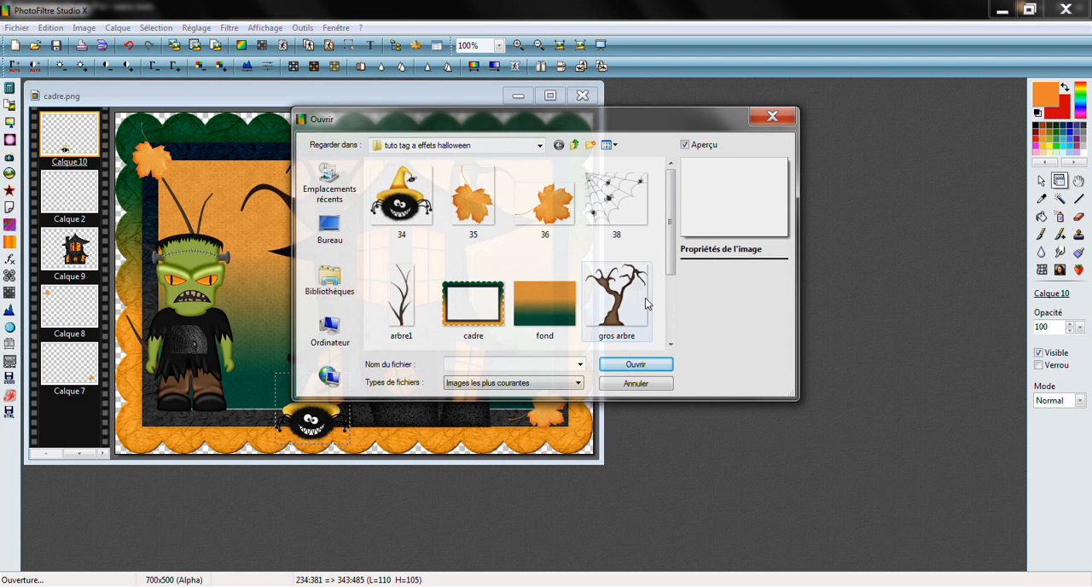
{"action": "left_click", "coordinate": [631, 223]}
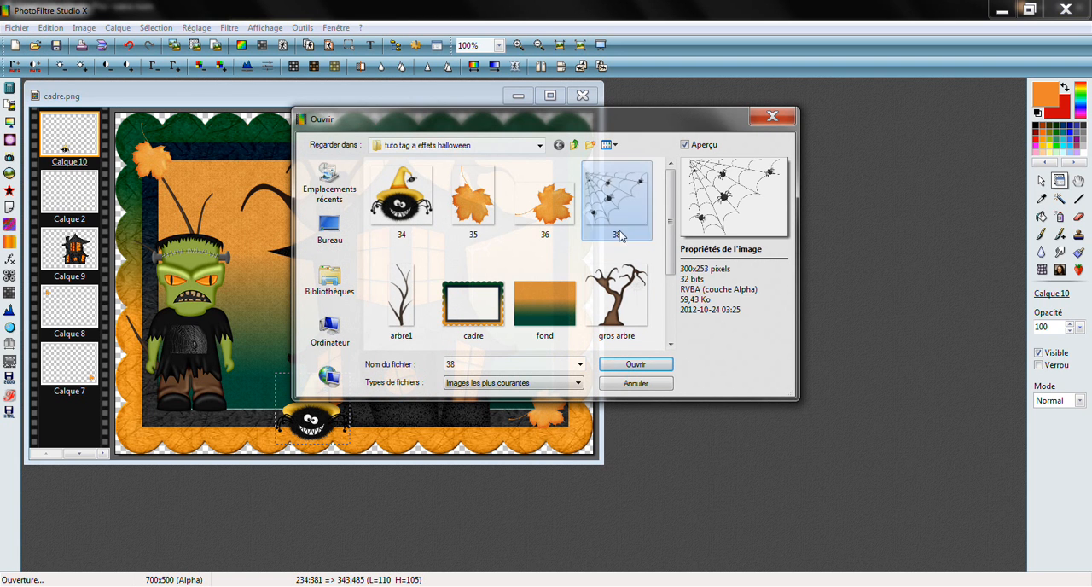
{"action": "left_click", "coordinate": [656, 367]}
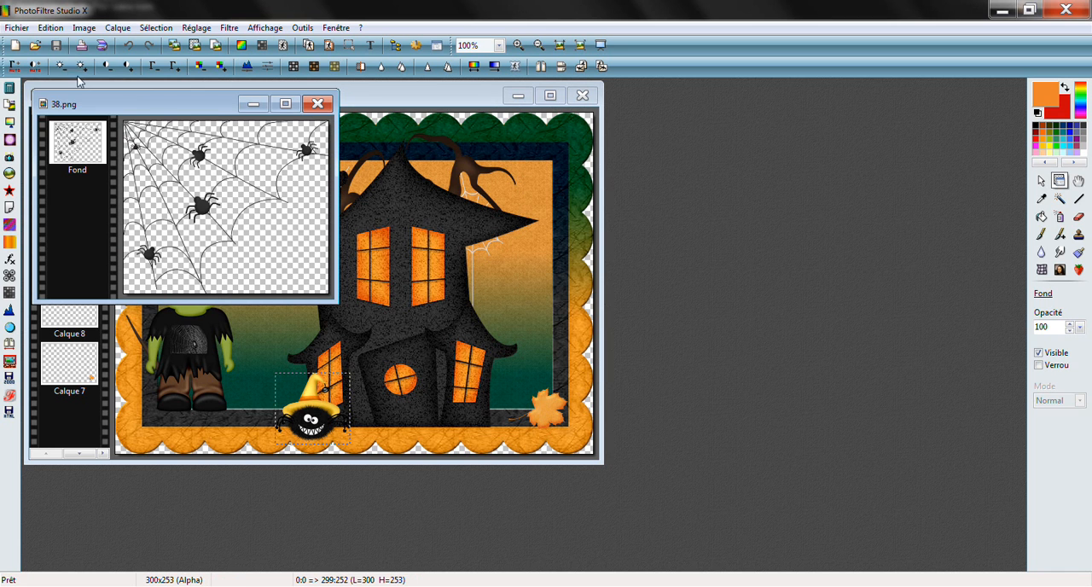
{"action": "left_click", "coordinate": [50, 27]}
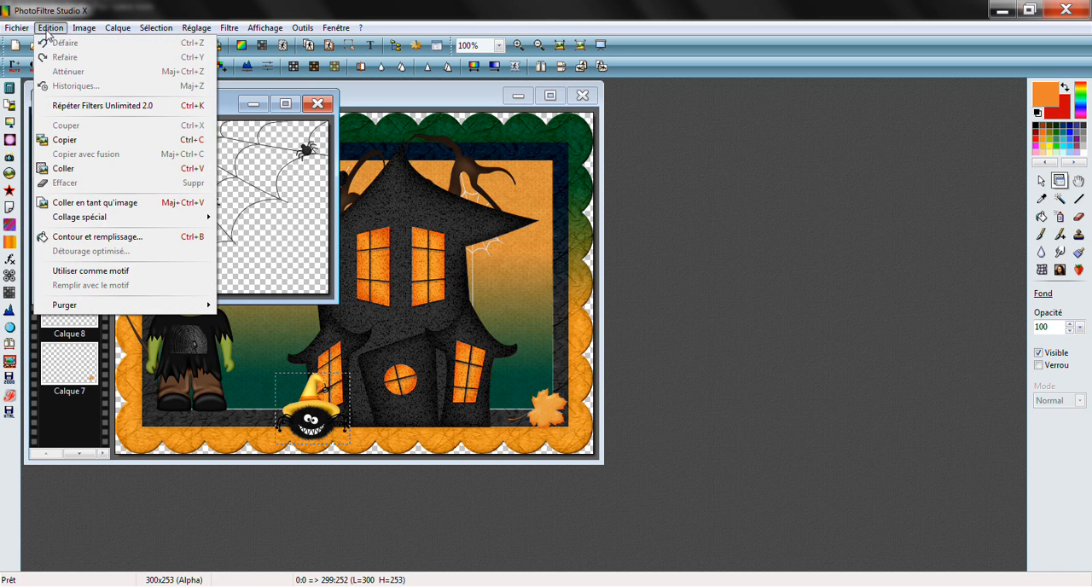
{"action": "left_click", "coordinate": [64, 141]}
{"action": "left_click", "coordinate": [318, 103]}
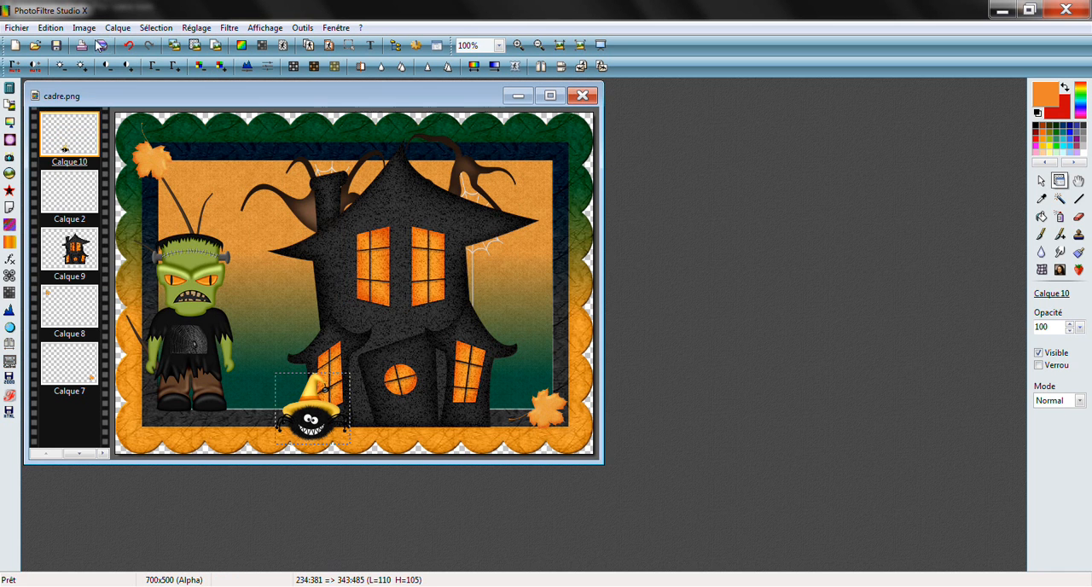
{"action": "left_click", "coordinate": [50, 27]}
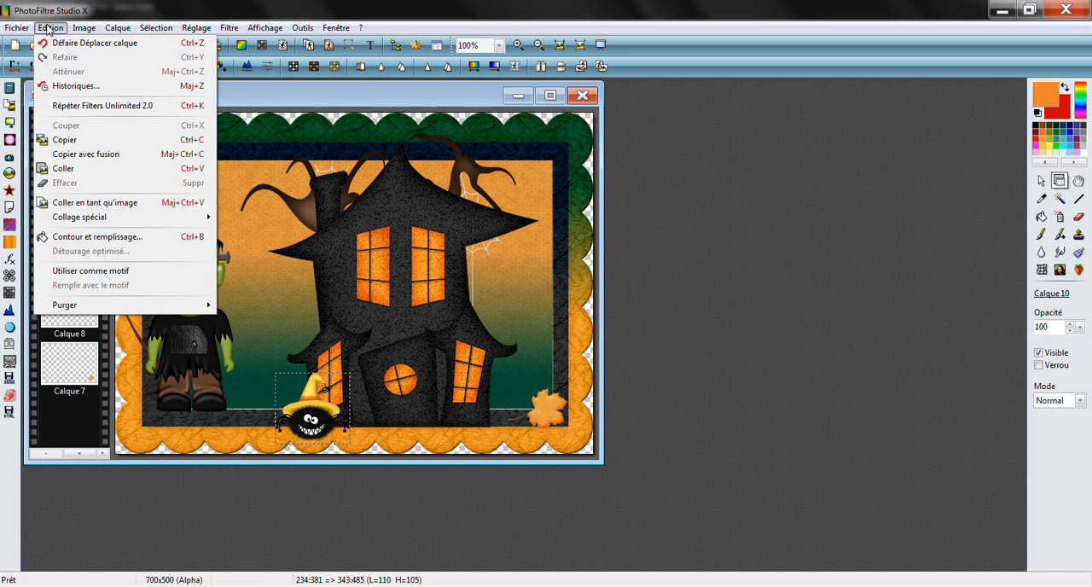
{"action": "left_click", "coordinate": [61, 169]}
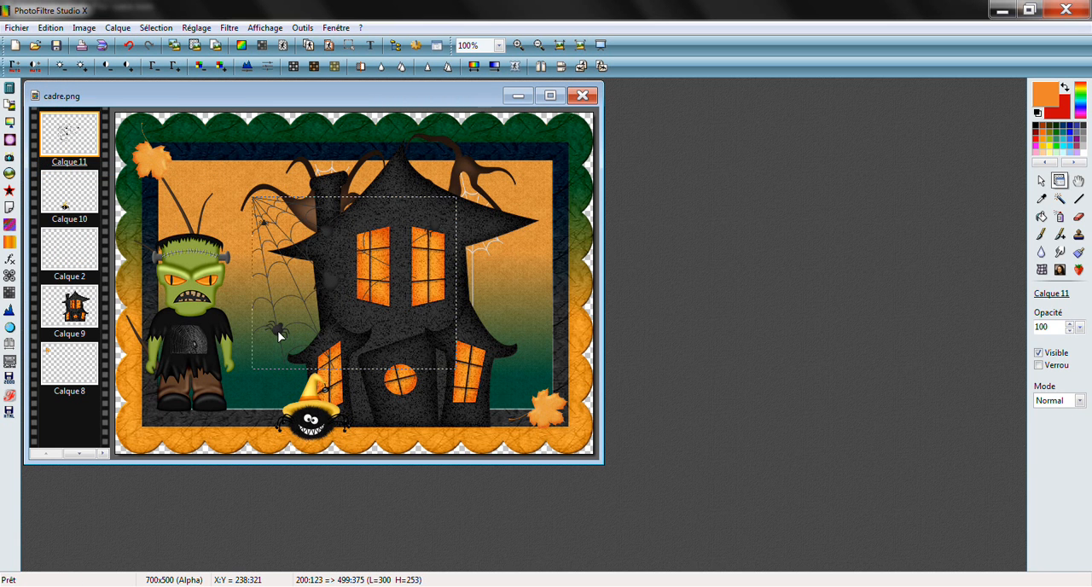
Place the web in the frame opening's upper-left corner at about 59:67 and move its layer between frame Calque 1 and background Calque 3
{"action": "left_click_drag", "start_coordinate": [278, 336], "coordinate": [182, 298]}
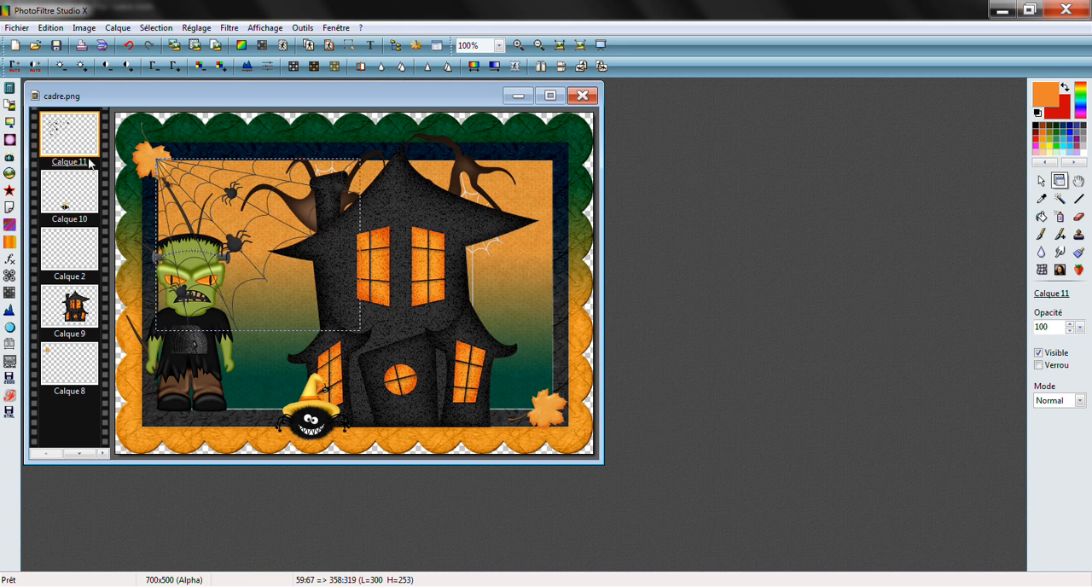
{"action": "left_click_drag", "start_coordinate": [70, 126], "coordinate": [79, 311]}
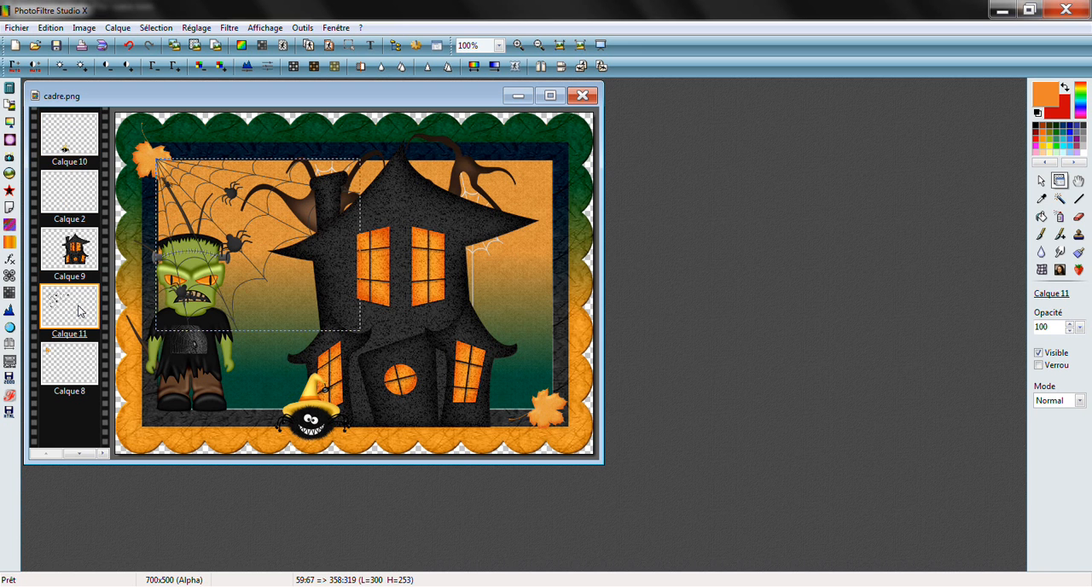
{"action": "left_click", "coordinate": [81, 459]}
{"action": "left_click", "coordinate": [81, 459]}
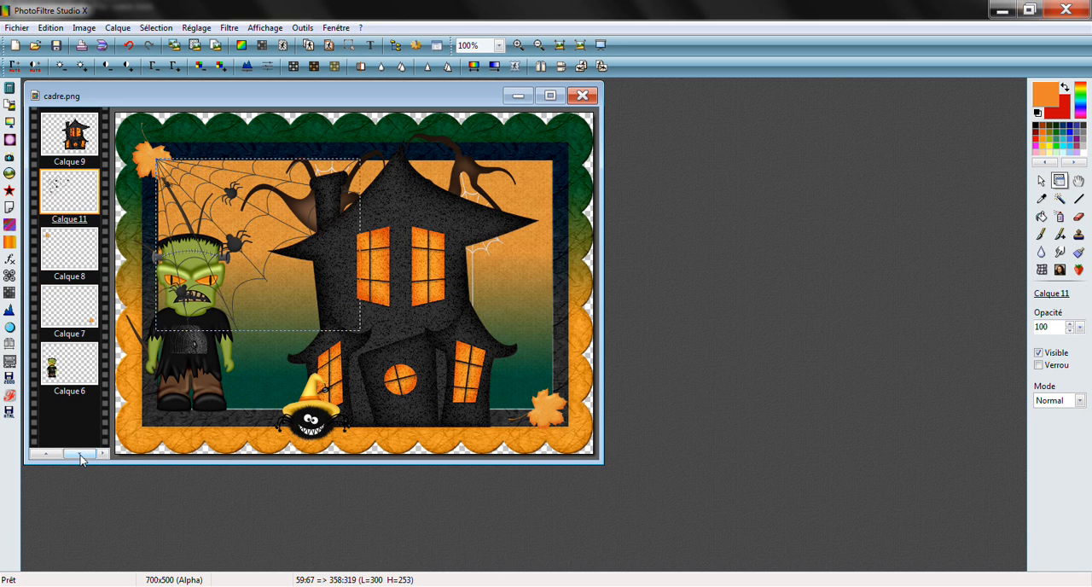
{"action": "left_click_drag", "start_coordinate": [68, 183], "coordinate": [75, 363]}
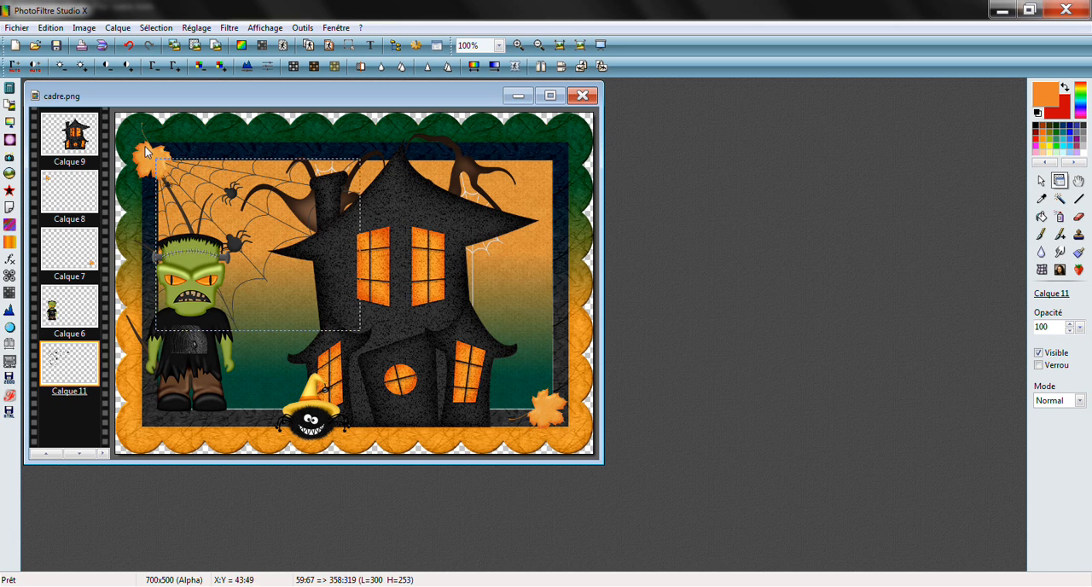
{"action": "scroll", "coordinate": [73, 456], "scroll_direction": "down", "scroll_amount": 4}
{"action": "left_click", "coordinate": [58, 373]}
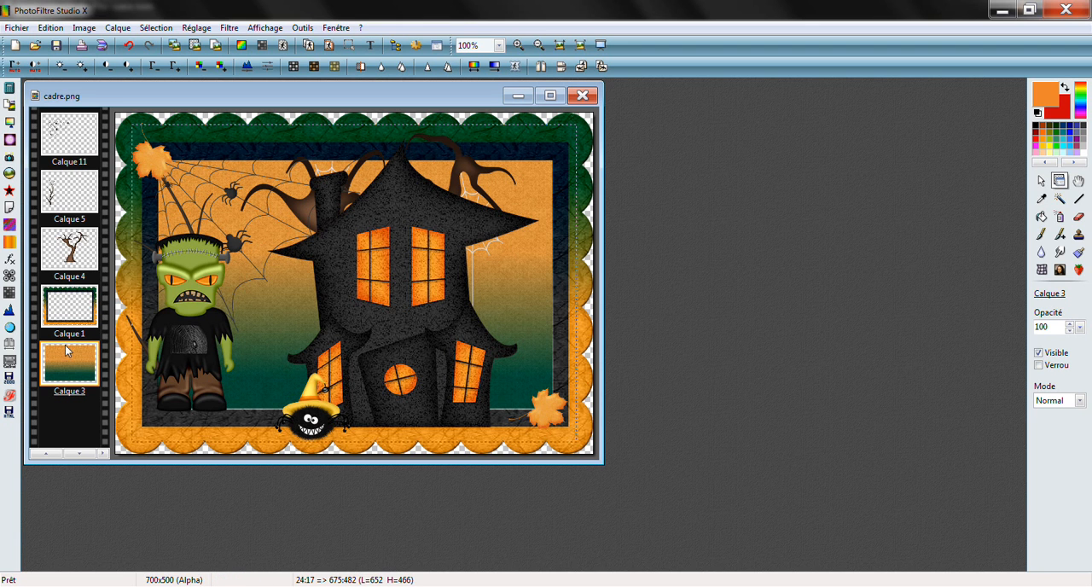
{"action": "left_click", "coordinate": [68, 139]}
{"action": "left_click_drag", "start_coordinate": [68, 152], "coordinate": [75, 313]}
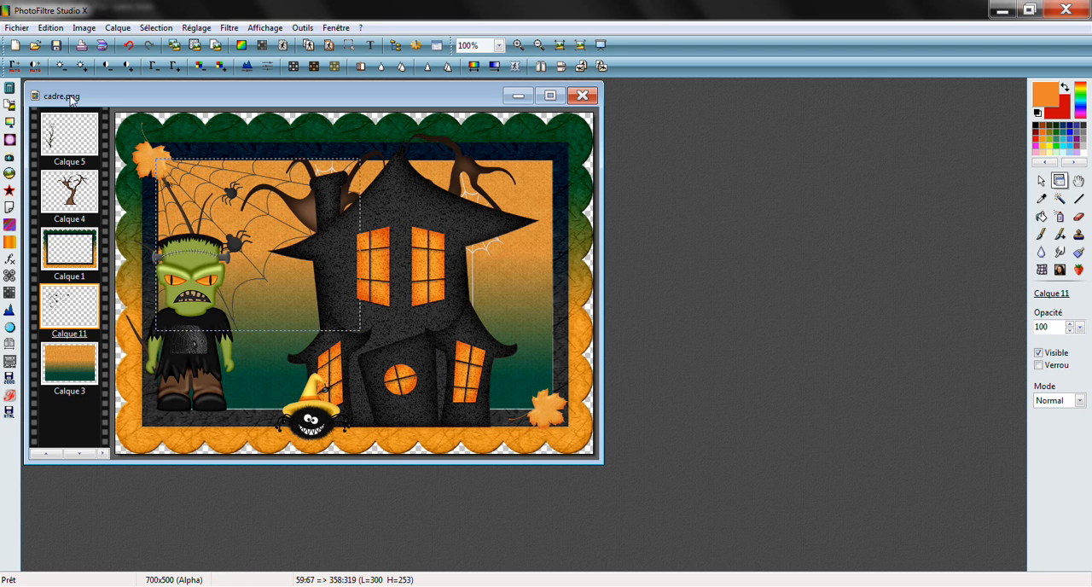
{"action": "left_click", "coordinate": [35, 45]}
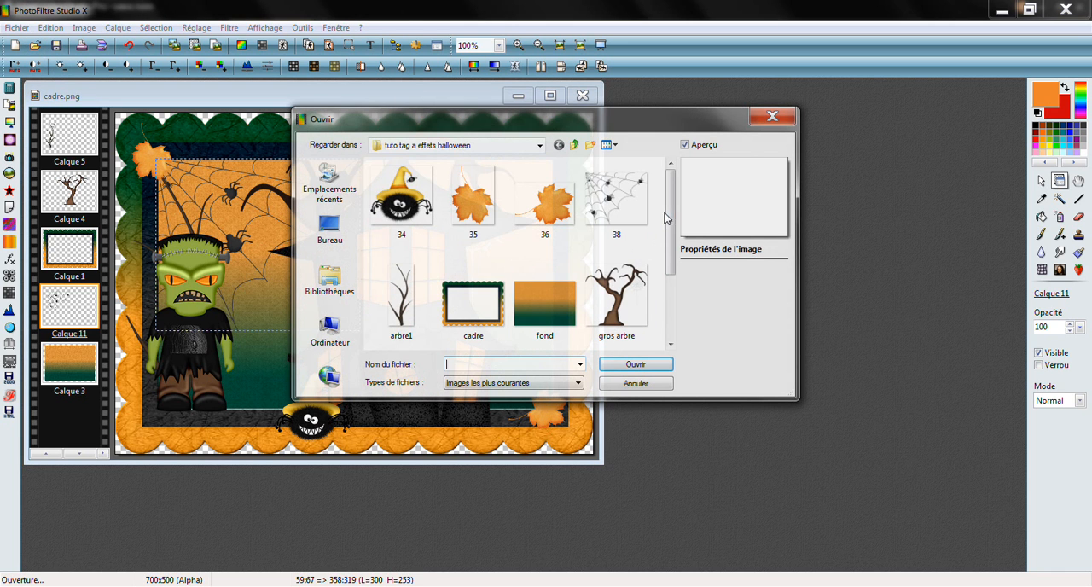
{"action": "left_click_drag", "start_coordinate": [671, 216], "coordinate": [680, 278]}
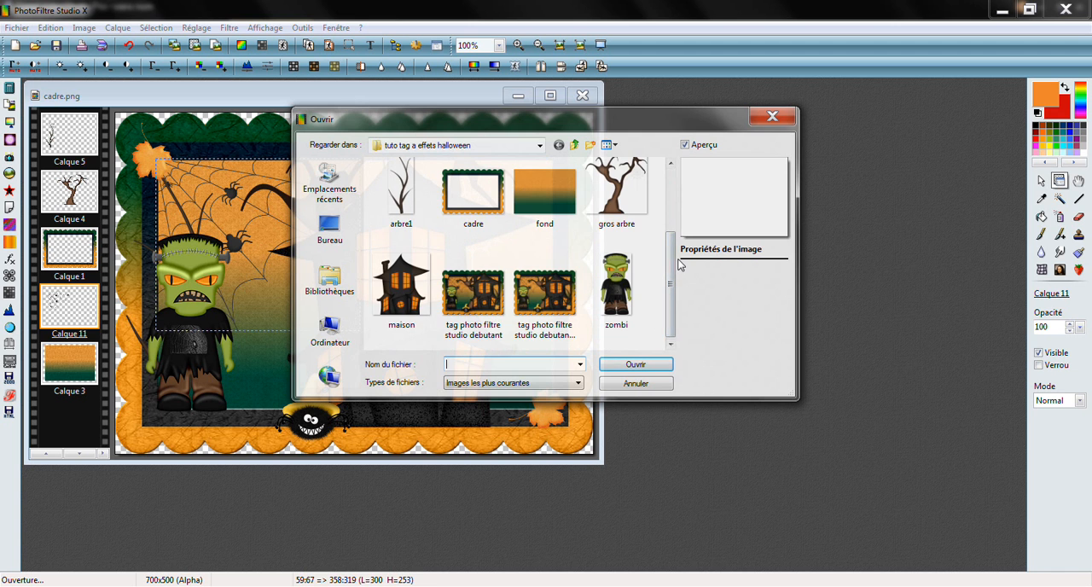
{"action": "left_click_drag", "start_coordinate": [671, 272], "coordinate": [672, 192]}
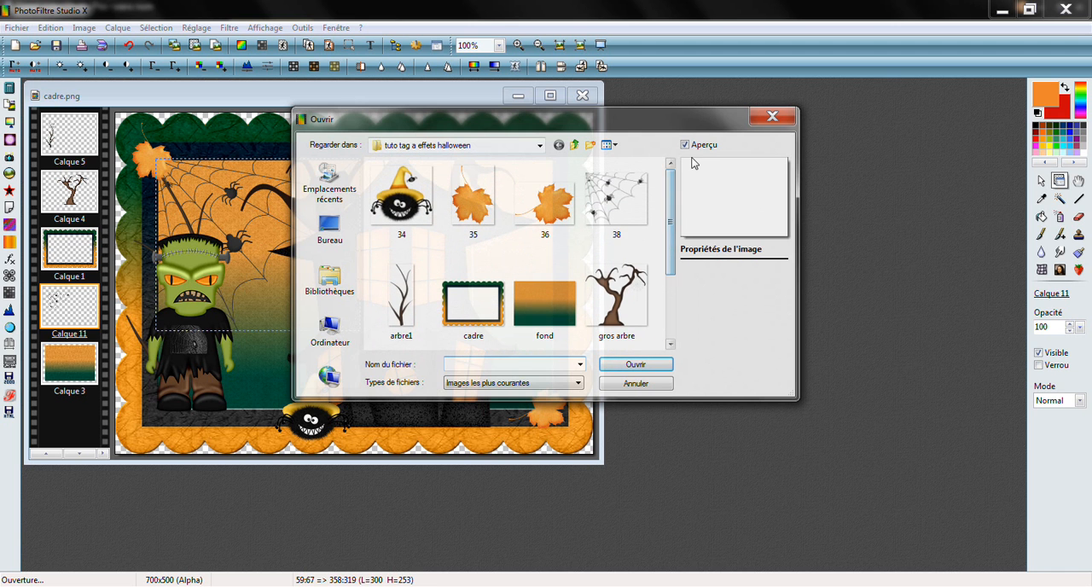
{"action": "left_click", "coordinate": [754, 122]}
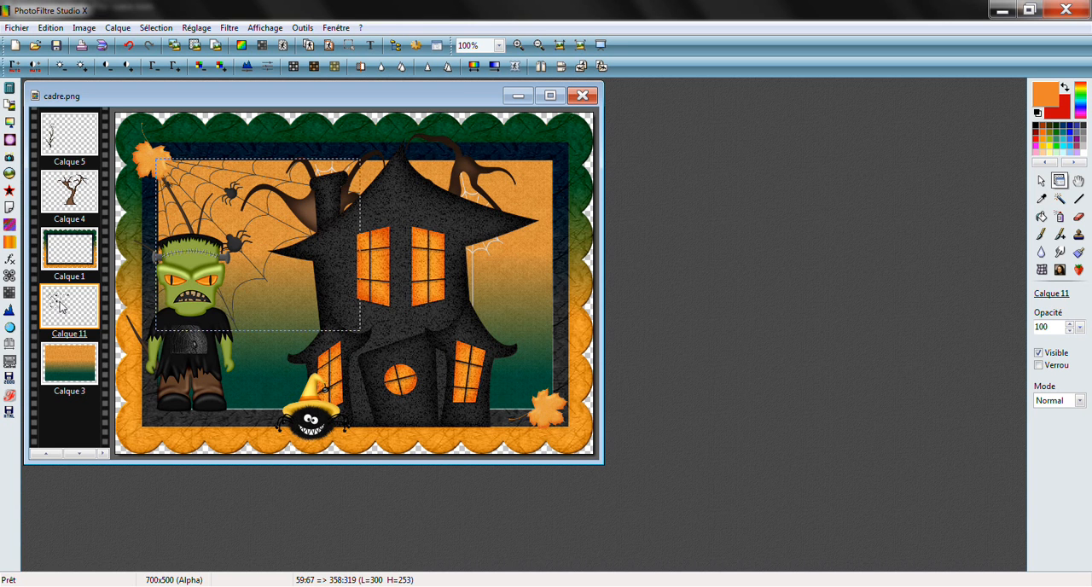
Add a black drop shadow to the spider web layer with Delta X 7, Delta Y 7, 80% opacity and the Contour progressif style
{"action": "double_click", "coordinate": [237, 239]}
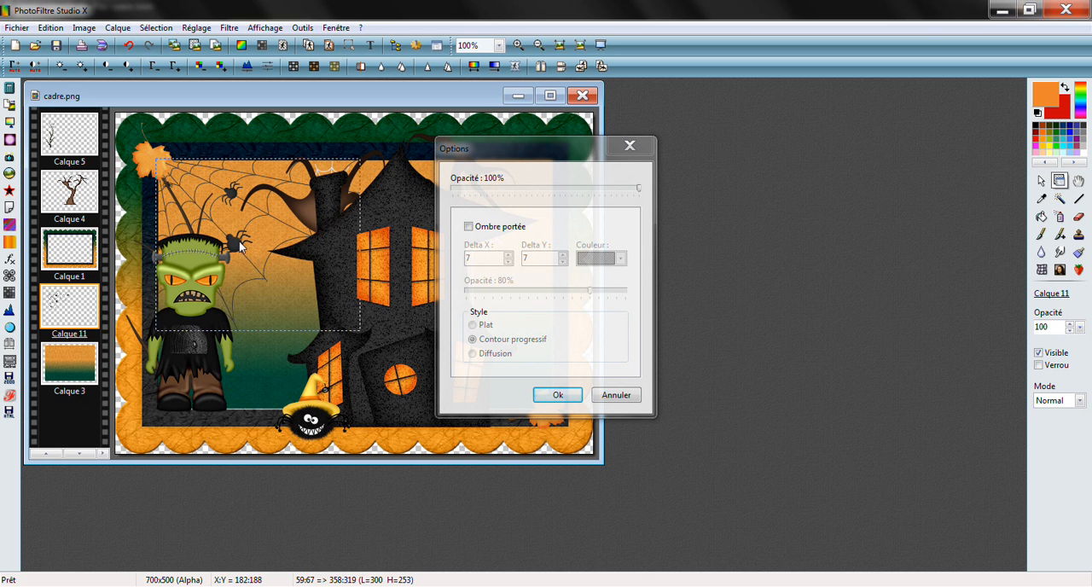
{"action": "left_click", "coordinate": [469, 227]}
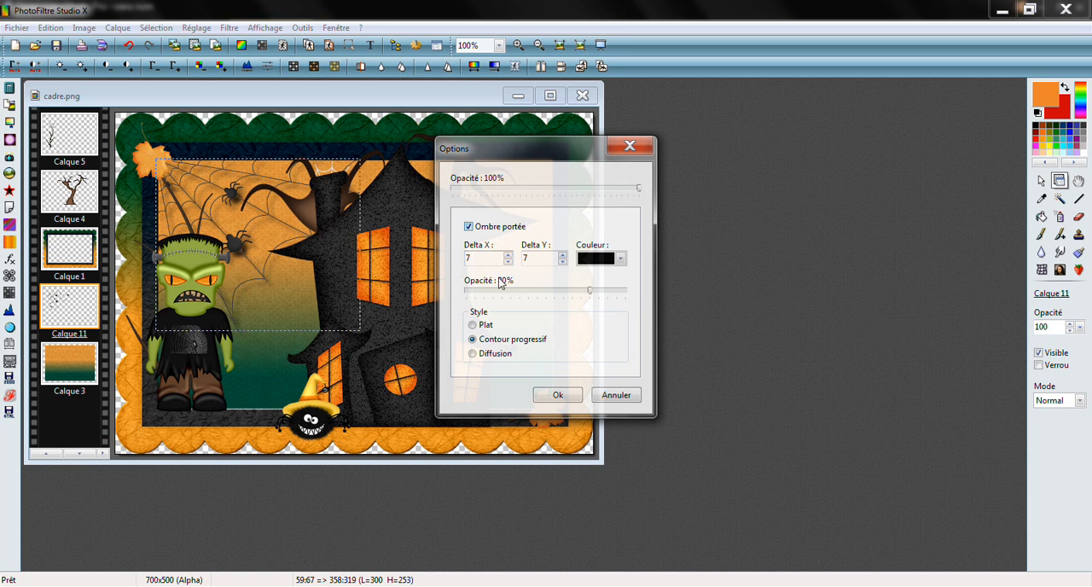
{"action": "left_click", "coordinate": [469, 227]}
{"action": "left_click", "coordinate": [468, 227]}
{"action": "left_click", "coordinate": [557, 394]}
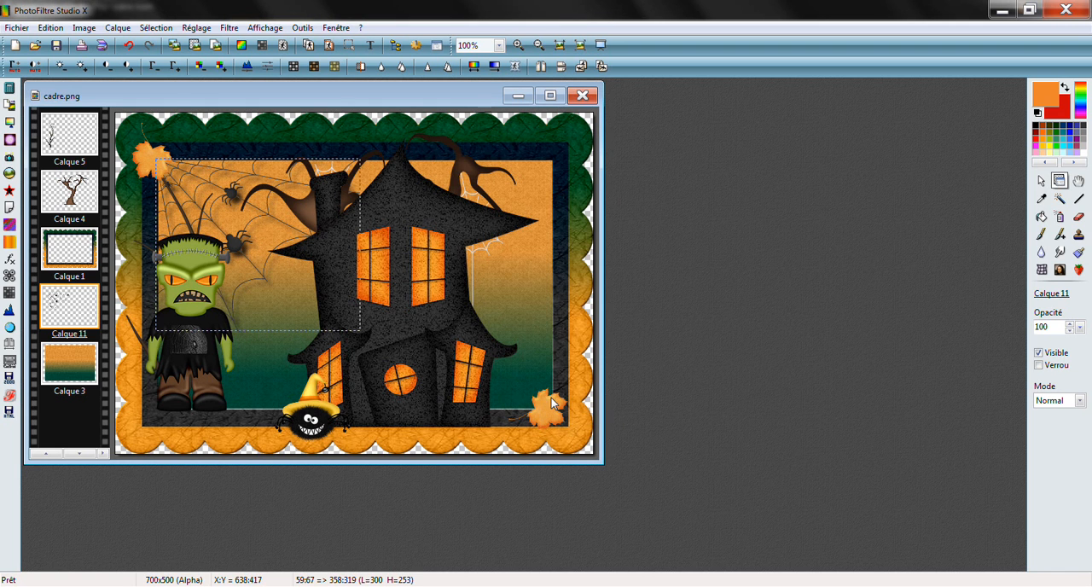
Add a black drop shadow to frame layer Calque 1 with Delta X 10, Delta Y 10, 80% opacity and the Contour progressif style
{"action": "left_click", "coordinate": [94, 248]}
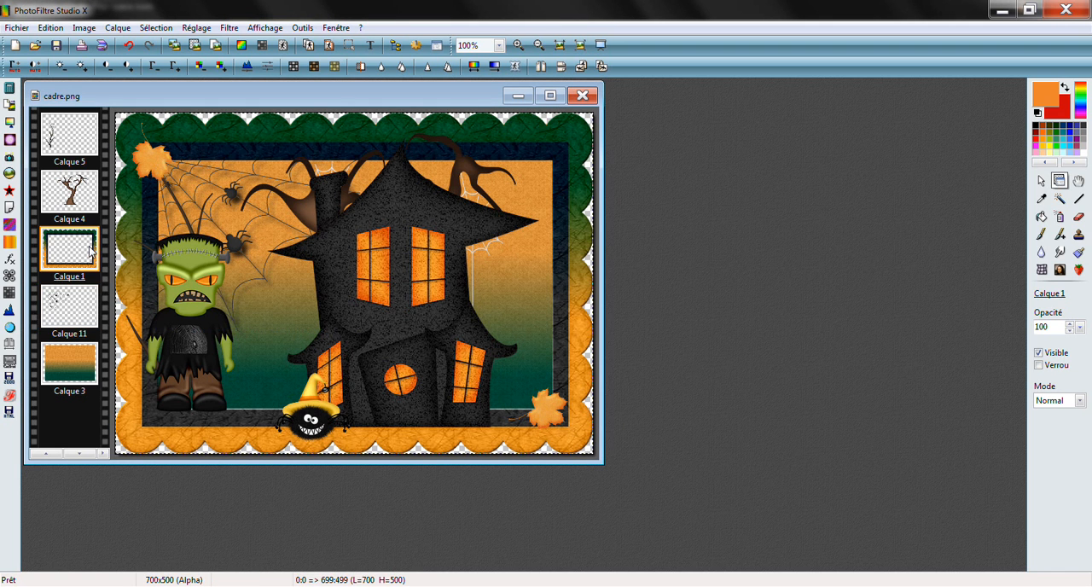
{"action": "double_click", "coordinate": [342, 138]}
{"action": "left_click", "coordinate": [469, 226]}
{"action": "left_click", "coordinate": [508, 255]}
{"action": "left_click", "coordinate": [508, 256]}
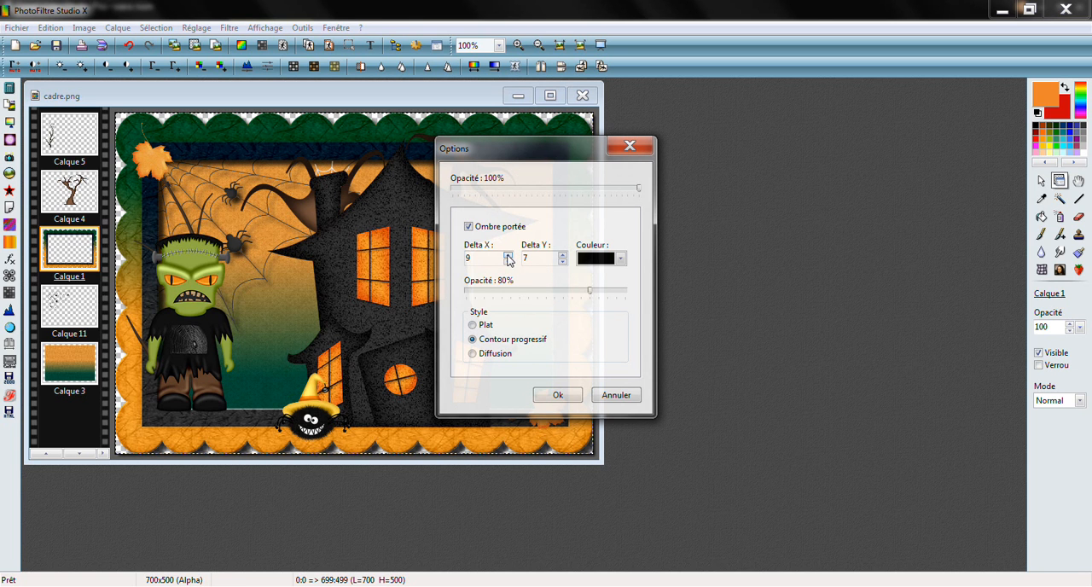
{"action": "left_click", "coordinate": [562, 255]}
{"action": "left_click", "coordinate": [562, 255]}
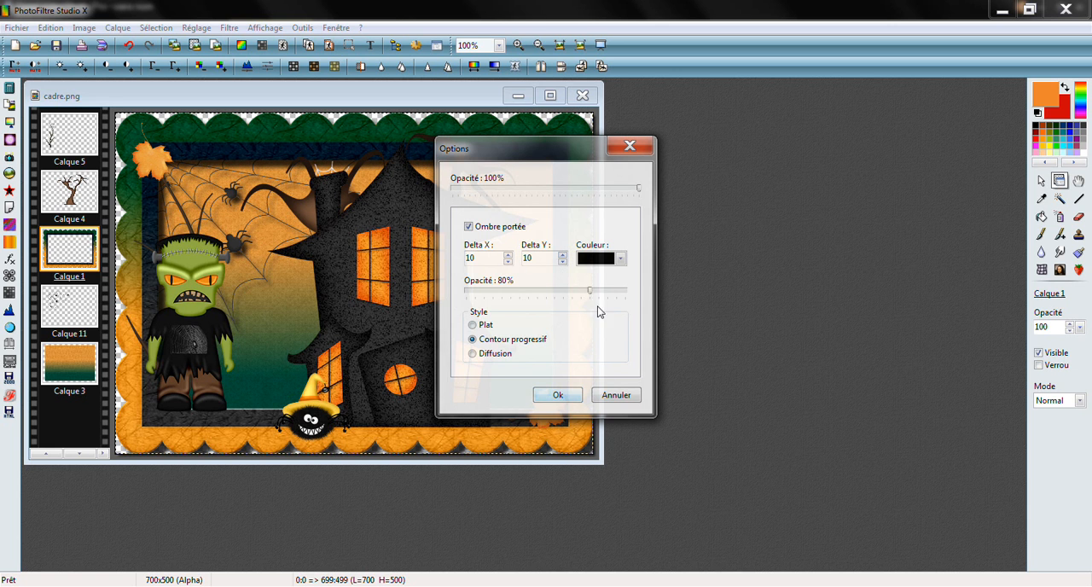
{"action": "left_click", "coordinate": [561, 395]}
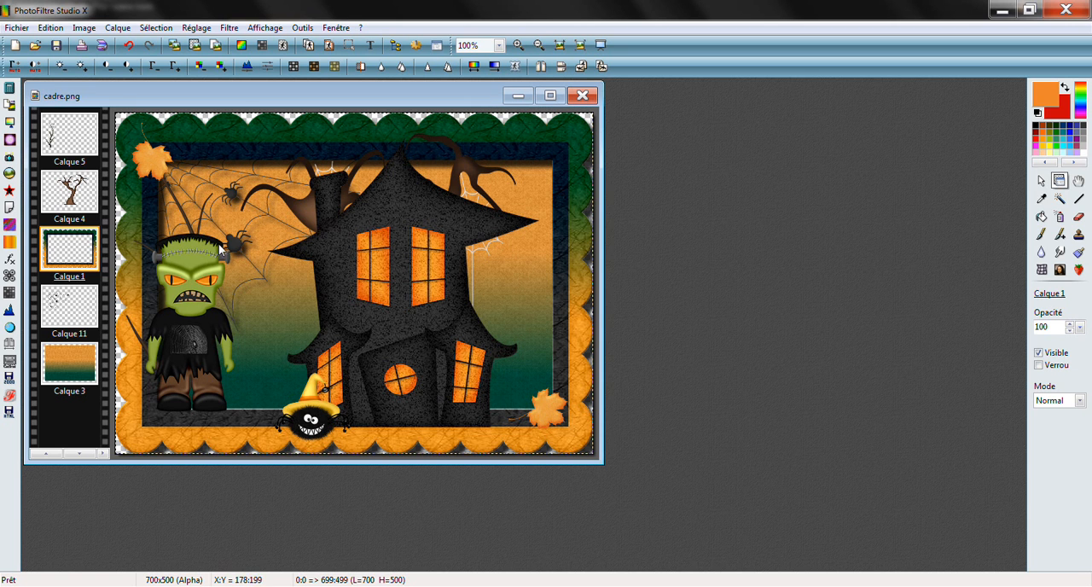
Add black drop shadows to tree layers Calque 4 and Calque 5 with Delta X 7, Delta Y 7, 80% opacity and the Contour progressif style
{"action": "left_click", "coordinate": [67, 188]}
{"action": "double_click", "coordinate": [67, 188]}
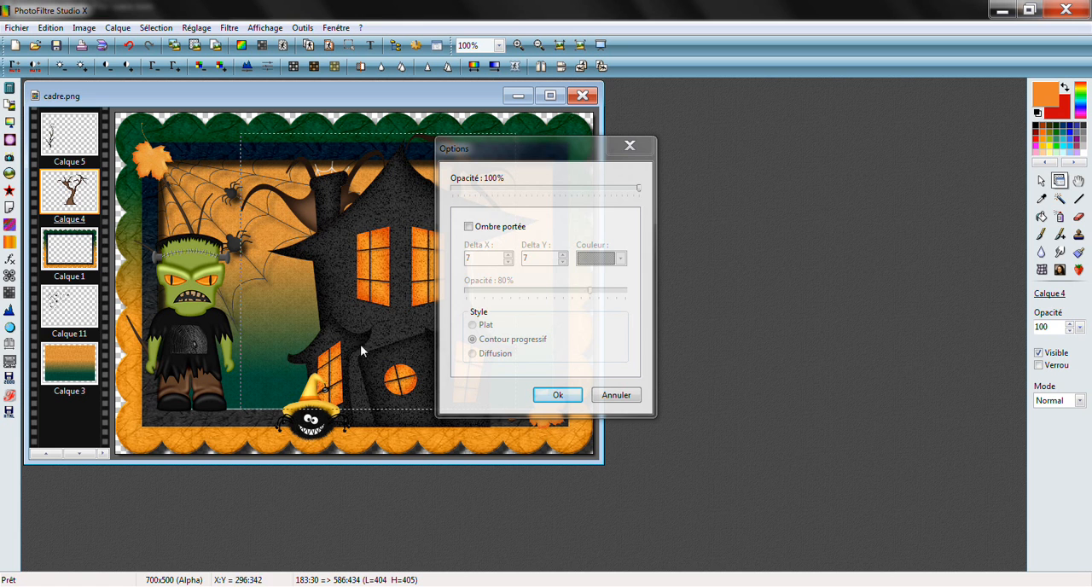
{"action": "left_click", "coordinate": [470, 227]}
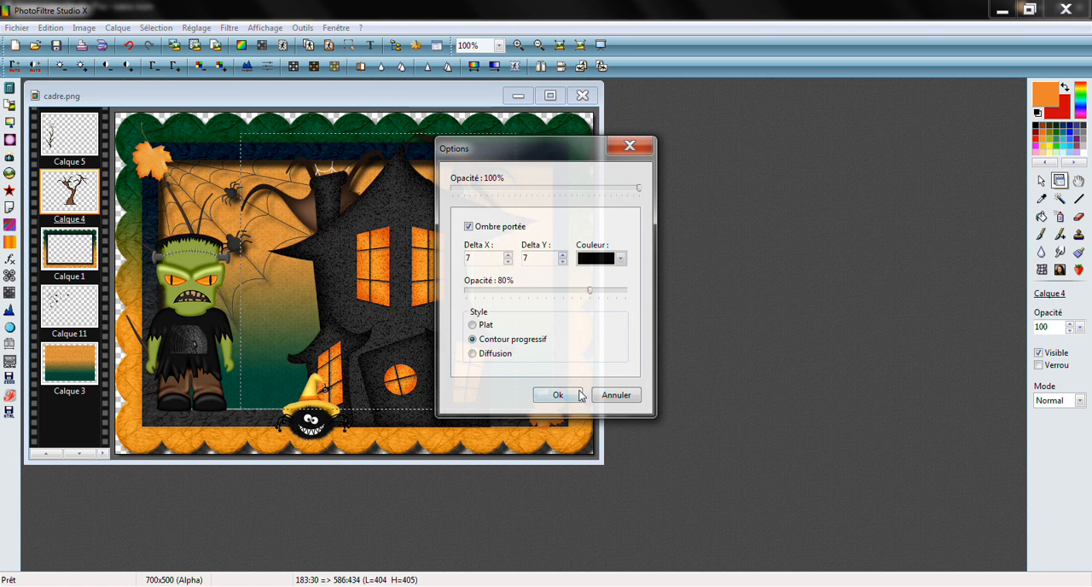
{"action": "left_click", "coordinate": [558, 396]}
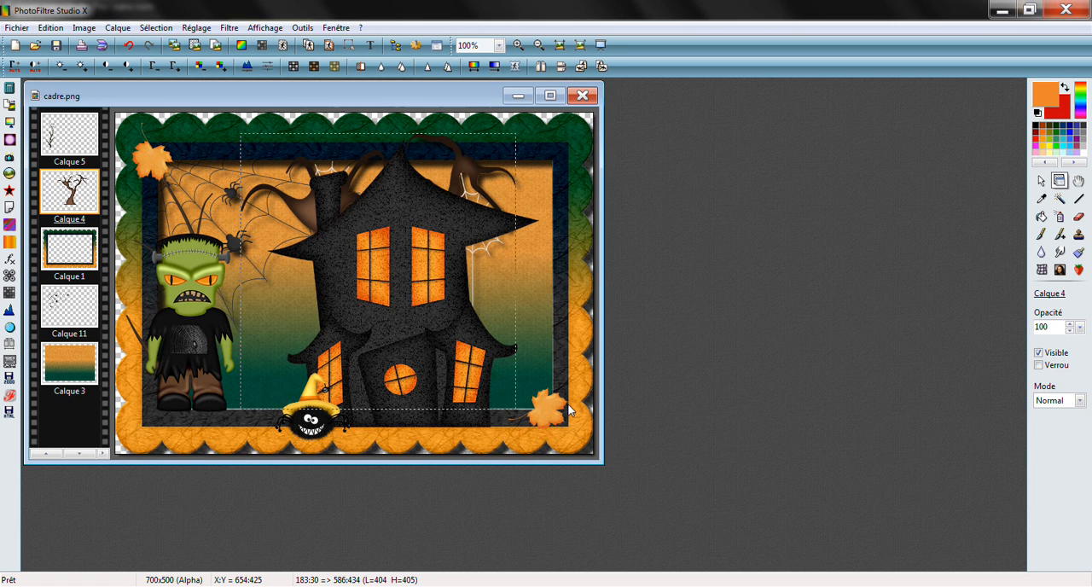
{"action": "double_click", "coordinate": [65, 141]}
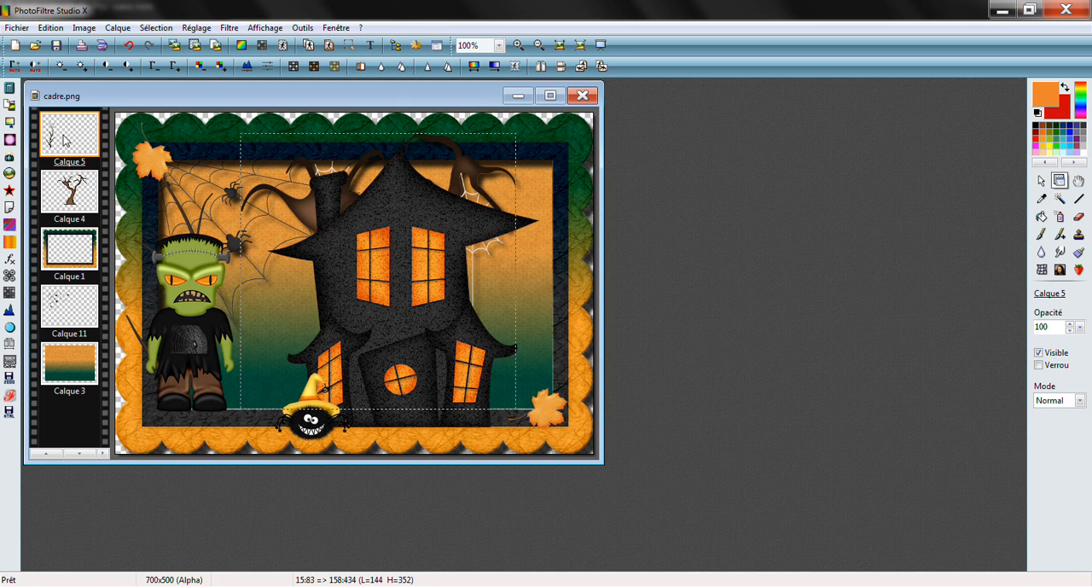
{"action": "left_click", "coordinate": [469, 227]}
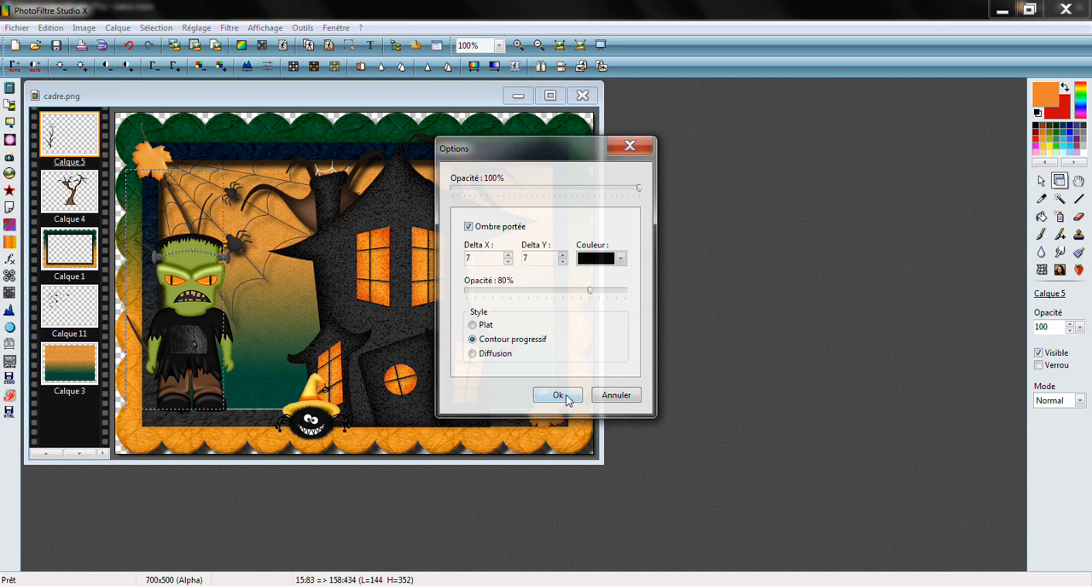
{"action": "left_click", "coordinate": [559, 396]}
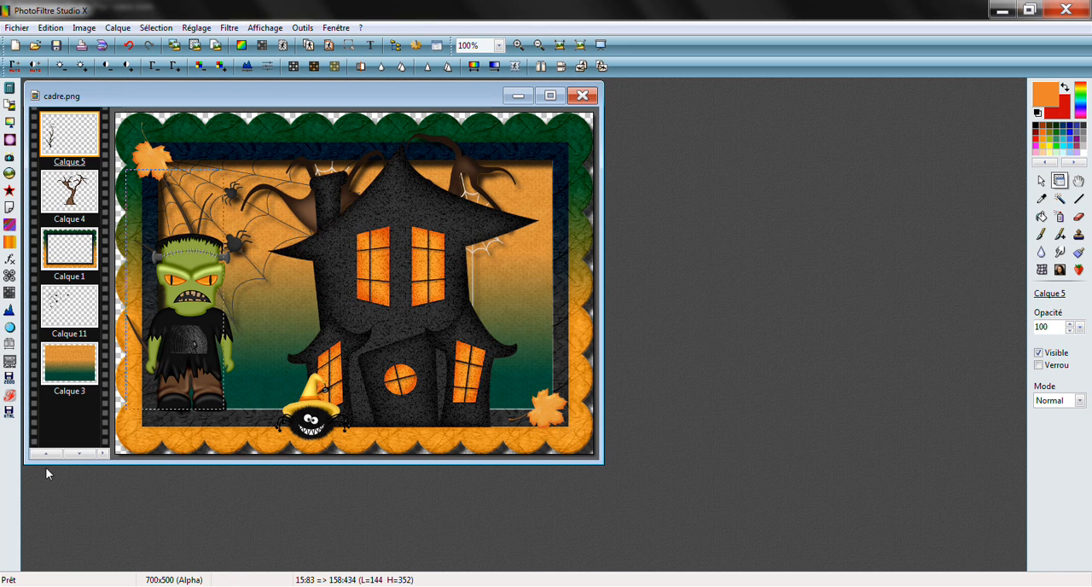
Add a black drop shadow to zombie layer Calque 6 with Delta X 7, Delta Y 7, 80% opacity and the Contour progressif style
{"action": "scroll", "coordinate": [45, 455], "scroll_direction": "up", "scroll_amount": 2}
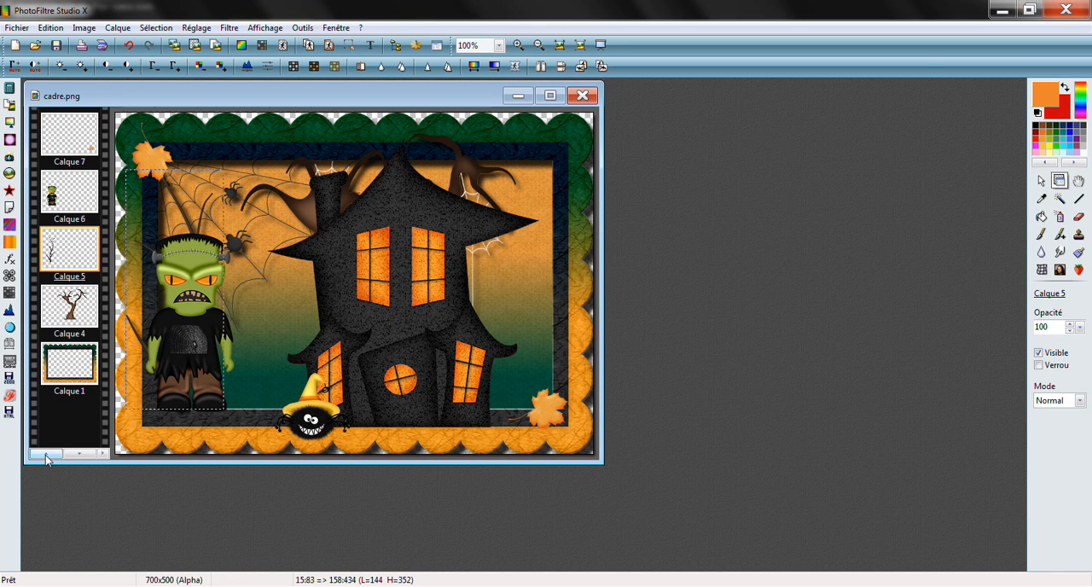
{"action": "left_click", "coordinate": [46, 455]}
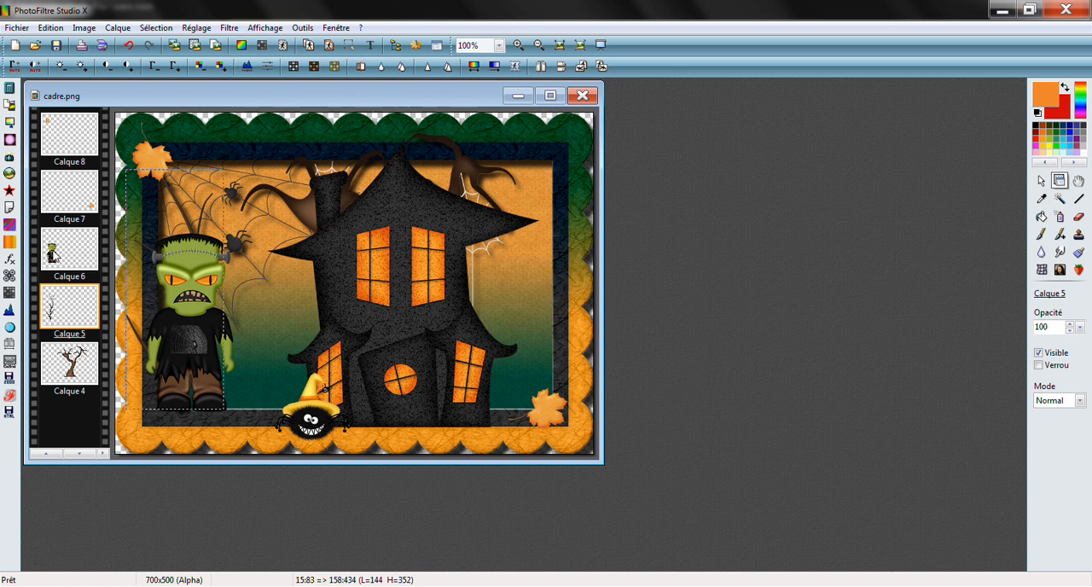
{"action": "double_click", "coordinate": [69, 248]}
{"action": "left_click", "coordinate": [468, 226]}
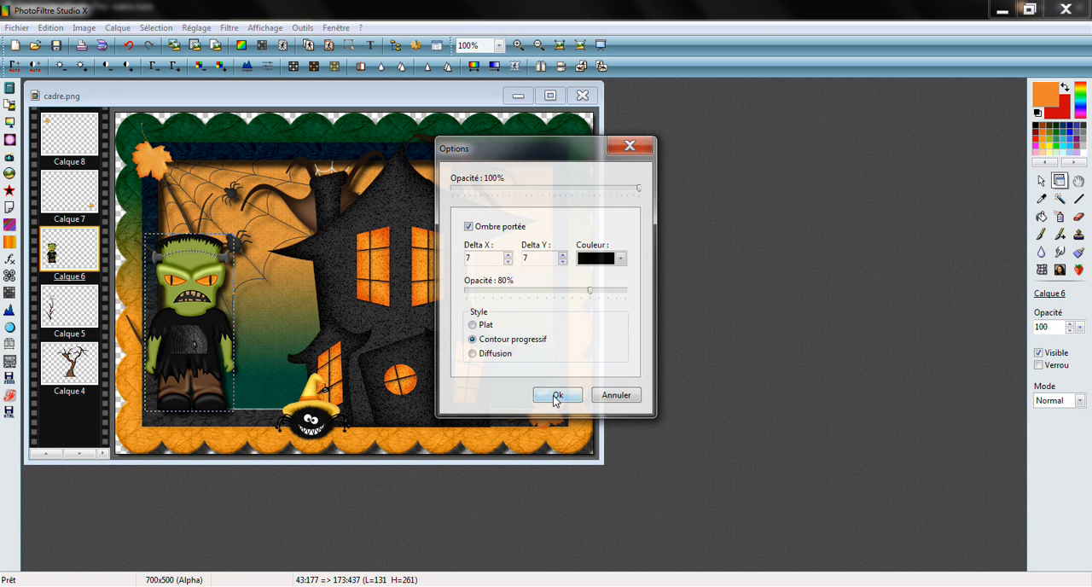
{"action": "left_click", "coordinate": [555, 397]}
Add drop shadows to both maple leaf layers, Calque 7 and Calque 8, using the default shadow settings
{"action": "double_click", "coordinate": [62, 198]}
{"action": "left_click", "coordinate": [469, 226]}
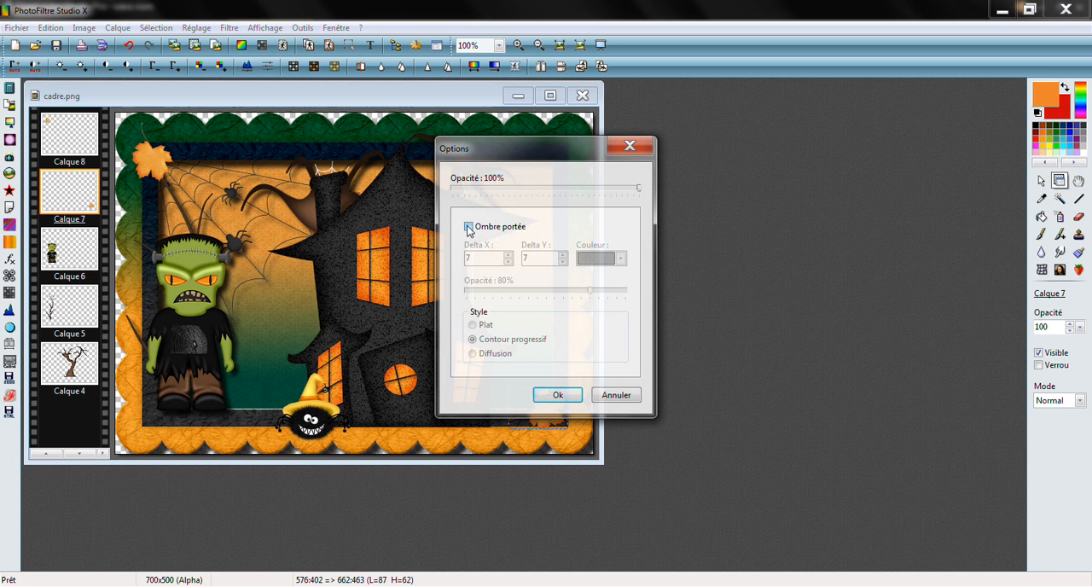
{"action": "left_click", "coordinate": [558, 394]}
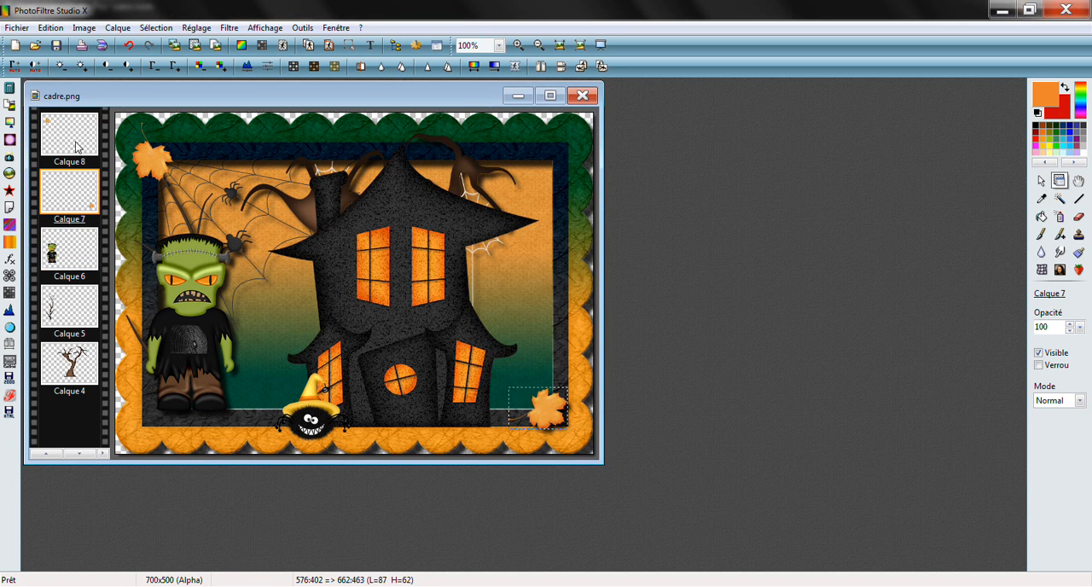
{"action": "double_click", "coordinate": [65, 134]}
{"action": "left_click", "coordinate": [469, 226]}
{"action": "left_click", "coordinate": [558, 394]}
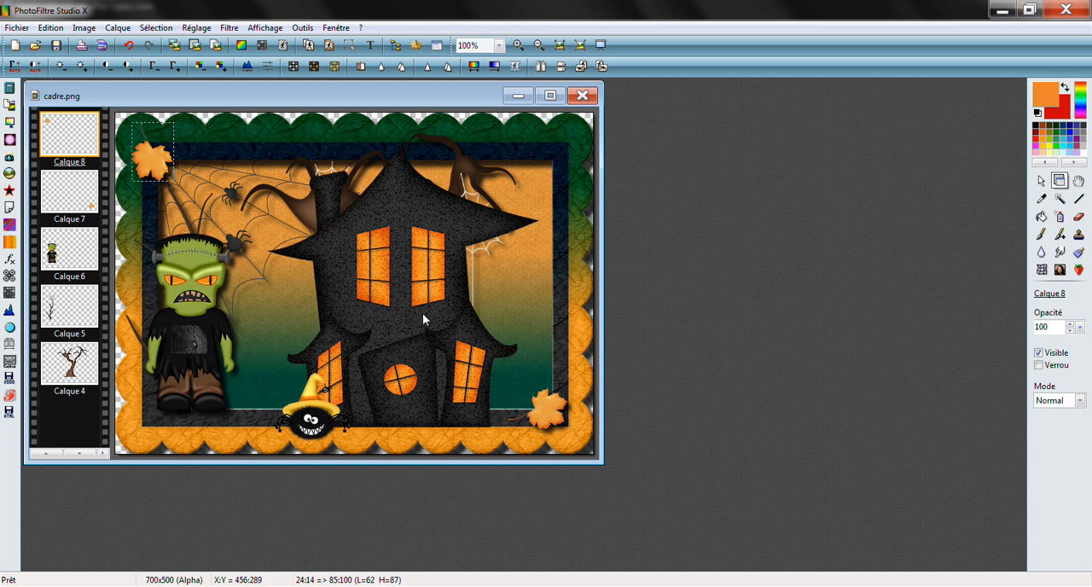
Add a drop shadow to house layer Calque 9 with increased Delta X and Delta Y offsets and maximum shadow opacity
{"action": "left_click", "coordinate": [82, 452]}
{"action": "left_click", "coordinate": [82, 452]}
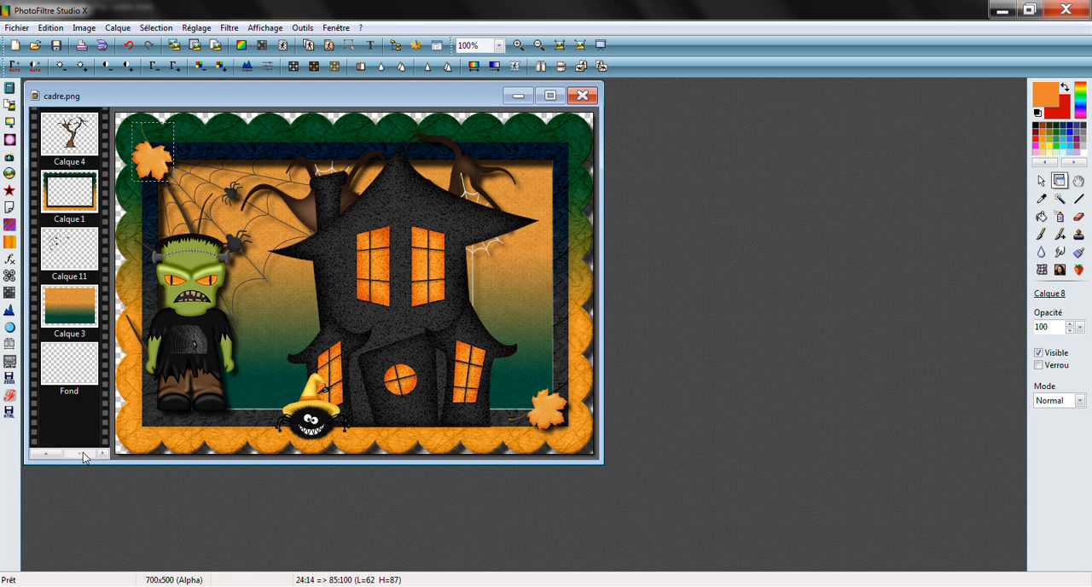
{"action": "left_click", "coordinate": [48, 455]}
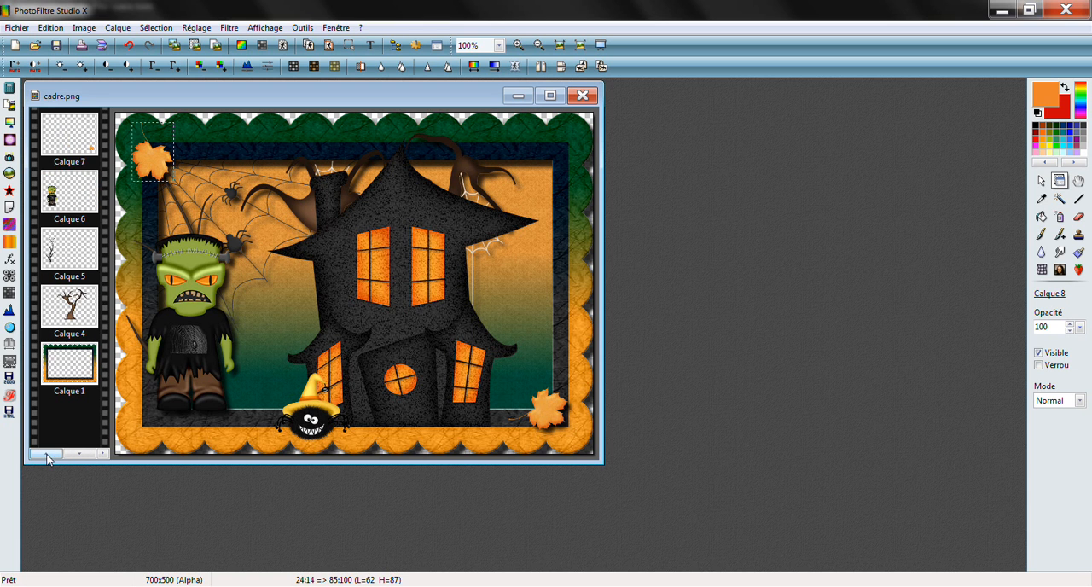
{"action": "left_click", "coordinate": [48, 455]}
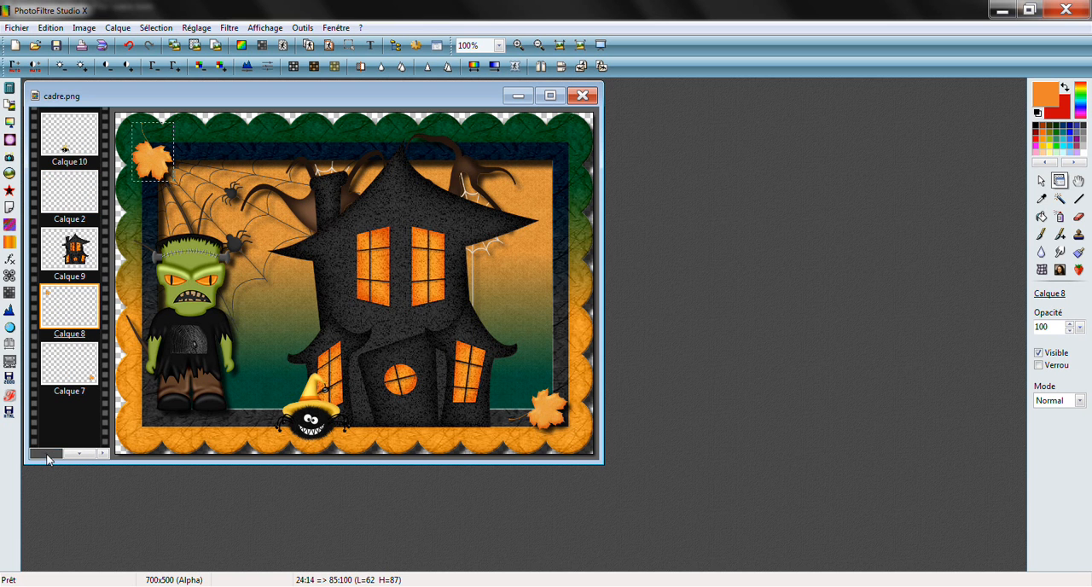
{"action": "double_click", "coordinate": [74, 250]}
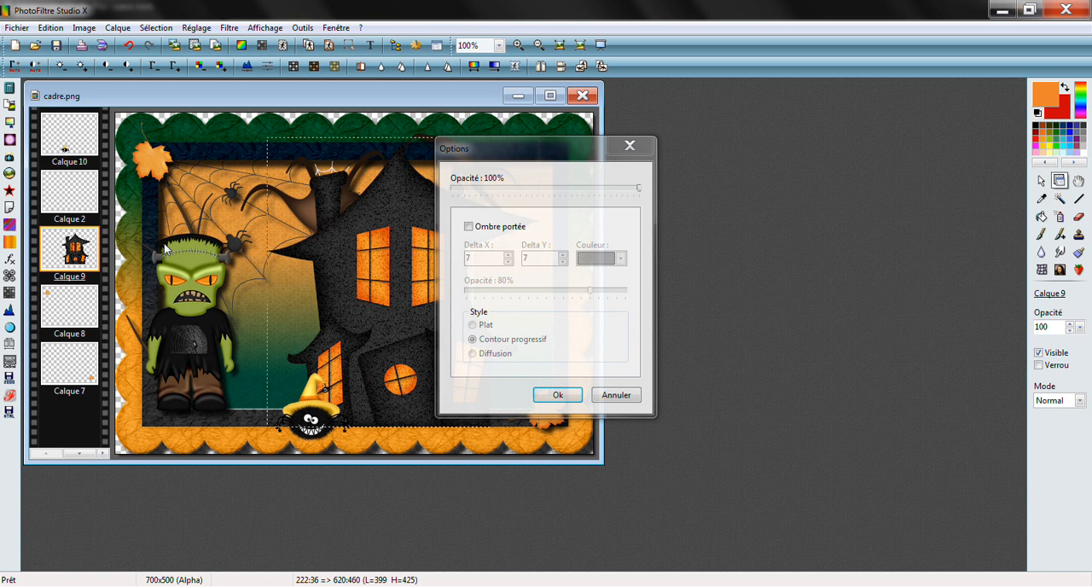
{"action": "left_click", "coordinate": [468, 227]}
{"action": "left_click", "coordinate": [508, 256]}
{"action": "left_click", "coordinate": [508, 255]}
{"action": "left_click", "coordinate": [508, 255]}
{"action": "left_click", "coordinate": [562, 256]}
{"action": "left_click", "coordinate": [563, 256]}
{"action": "left_click", "coordinate": [563, 255]}
{"action": "left_click_drag", "start_coordinate": [590, 290], "coordinate": [640, 306]}
{"action": "left_click", "coordinate": [560, 396]}
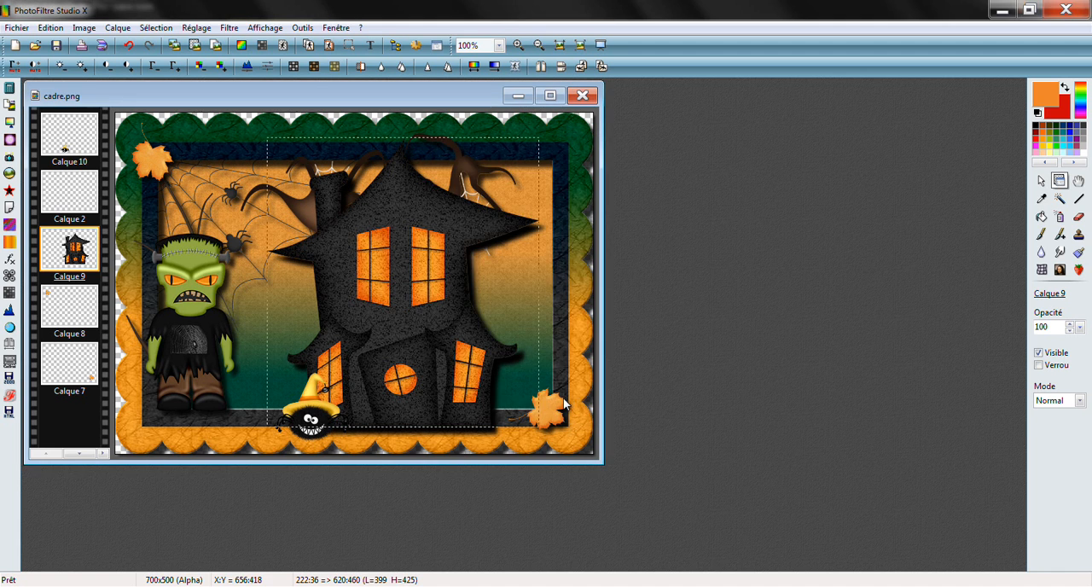
Add default drop shadows to layer Calque 2 and witch-hat spider layer Calque 10, and merge all layers
{"action": "left_click", "coordinate": [69, 201]}
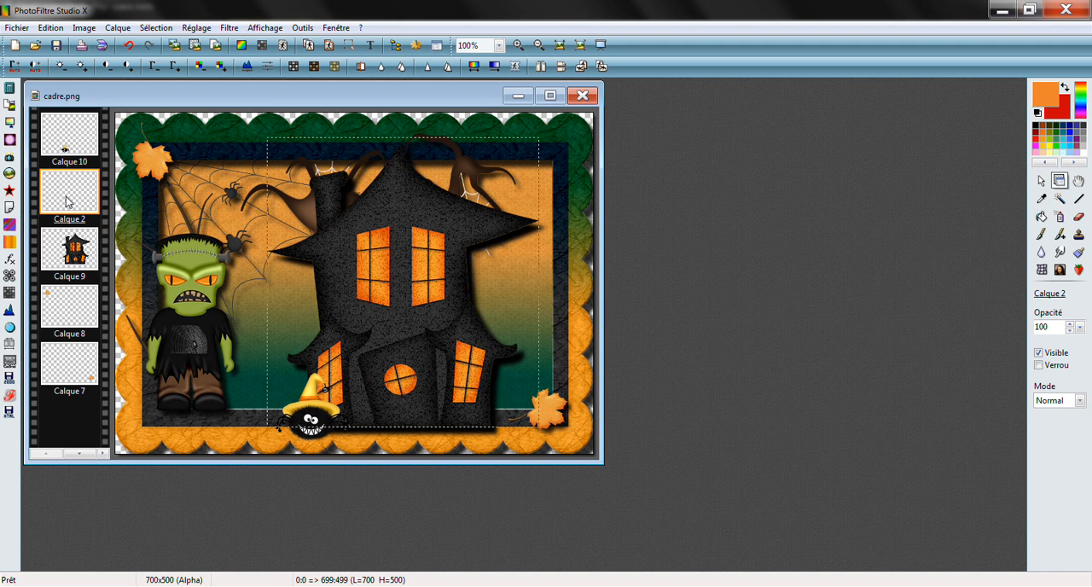
{"action": "double_click", "coordinate": [68, 201]}
{"action": "left_click", "coordinate": [468, 227]}
{"action": "left_click", "coordinate": [559, 395]}
{"action": "left_click", "coordinate": [67, 128]}
{"action": "double_click", "coordinate": [67, 128]}
{"action": "left_click", "coordinate": [468, 227]}
{"action": "left_click", "coordinate": [546, 397]}
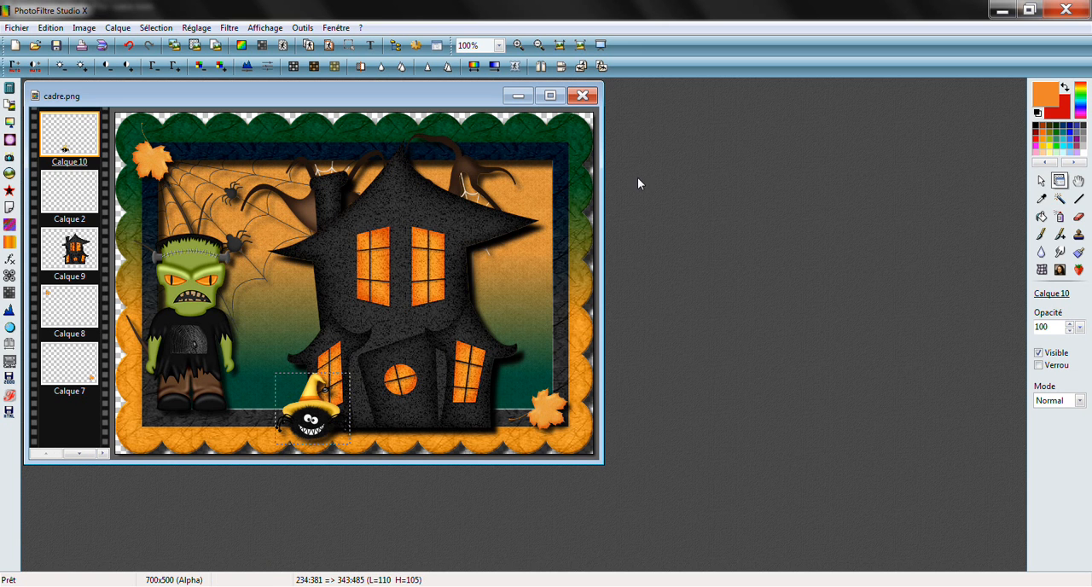
{"action": "left_click", "coordinate": [118, 27]}
{"action": "left_click", "coordinate": [166, 357]}
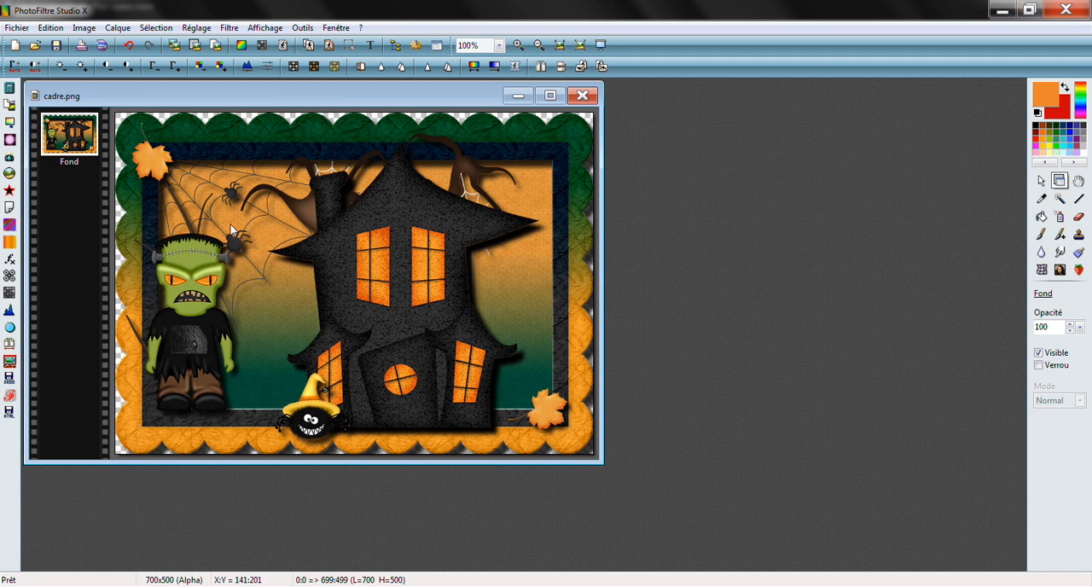
Add the orange text "Wakenda creations" in MisterEarl BT size 14 with a black outline and an 80% Lissé shadow at Delta X 9, Delta Y 9
{"action": "left_click", "coordinate": [370, 45]}
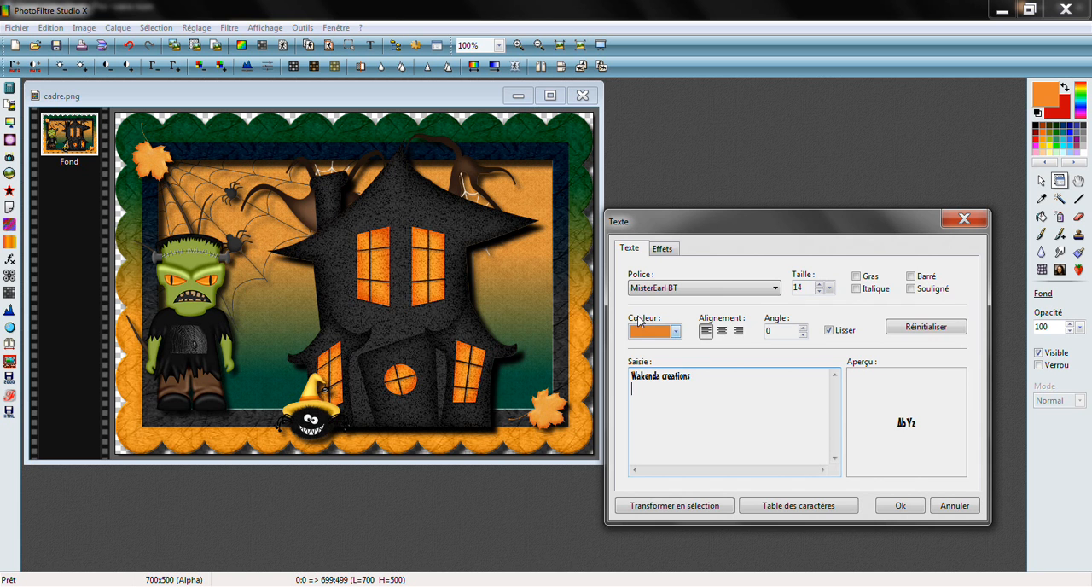
{"action": "left_click", "coordinate": [662, 248]}
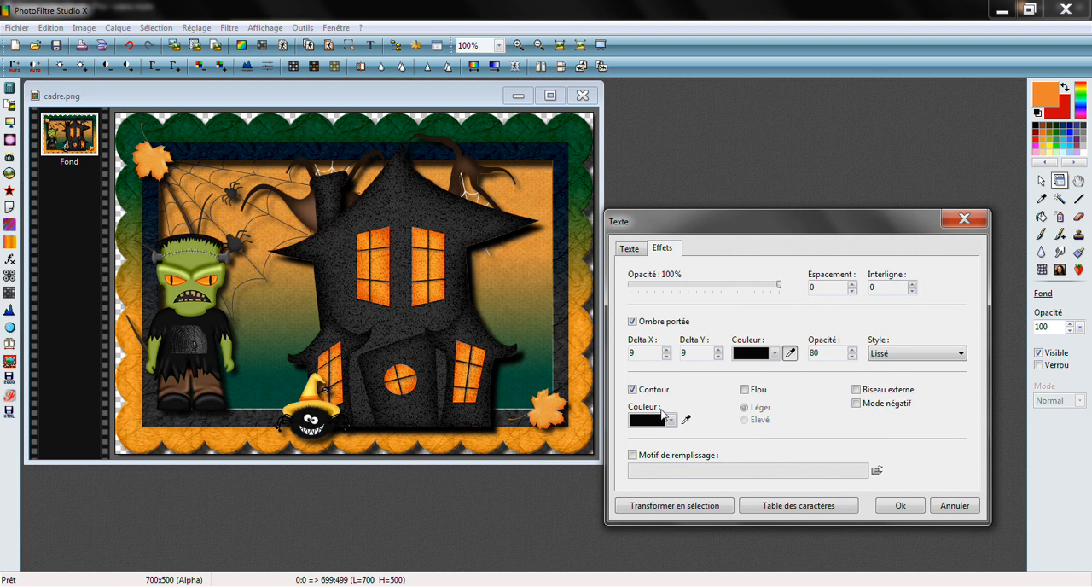
{"action": "left_click", "coordinate": [630, 248]}
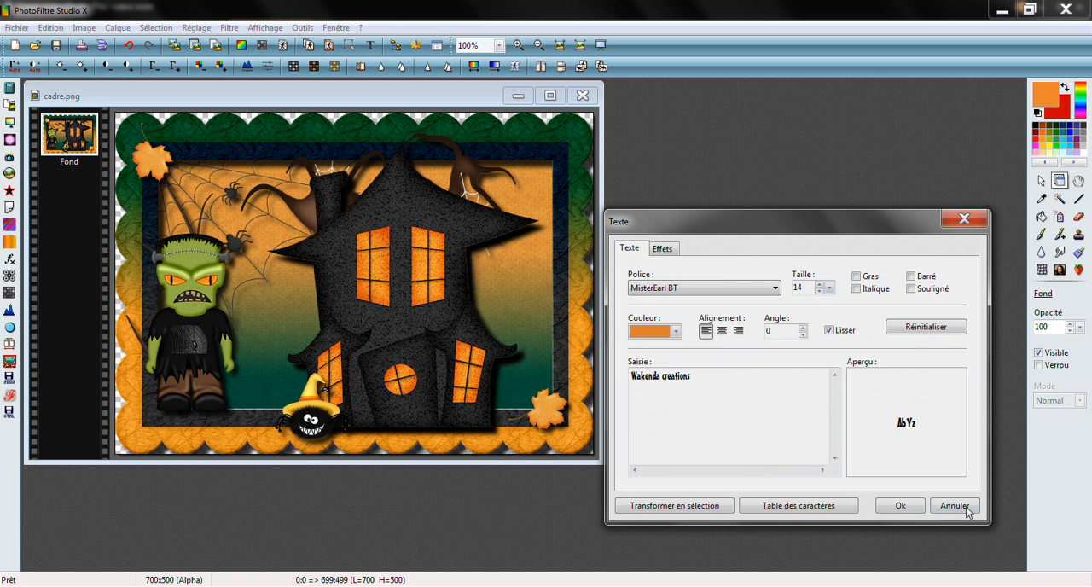
{"action": "left_click", "coordinate": [901, 507]}
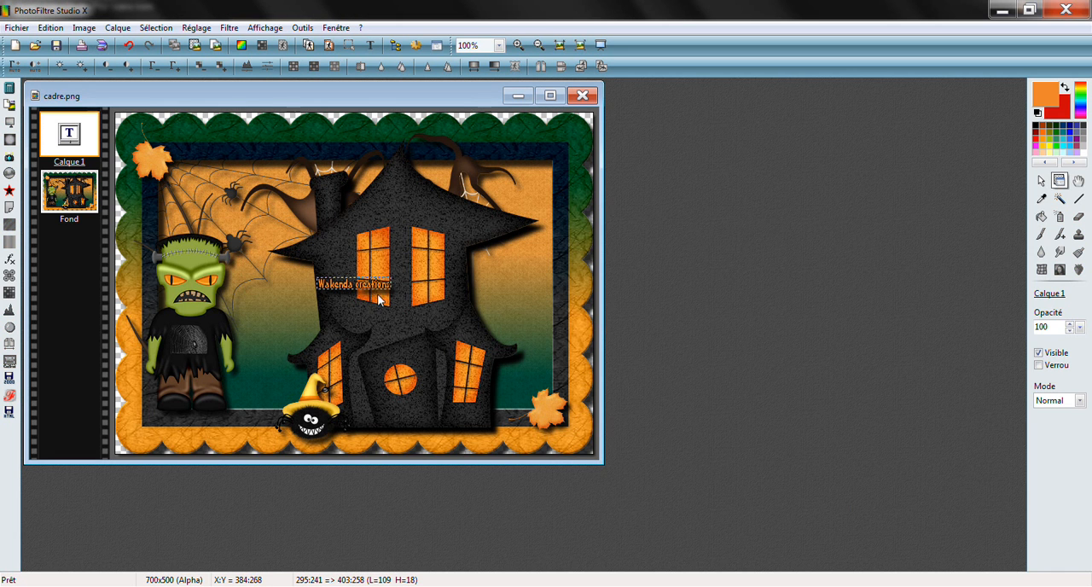
Place the signature text on the house's gable above the windows at about 365:133 and merge all layers
{"action": "left_click_drag", "start_coordinate": [377, 293], "coordinate": [425, 219]}
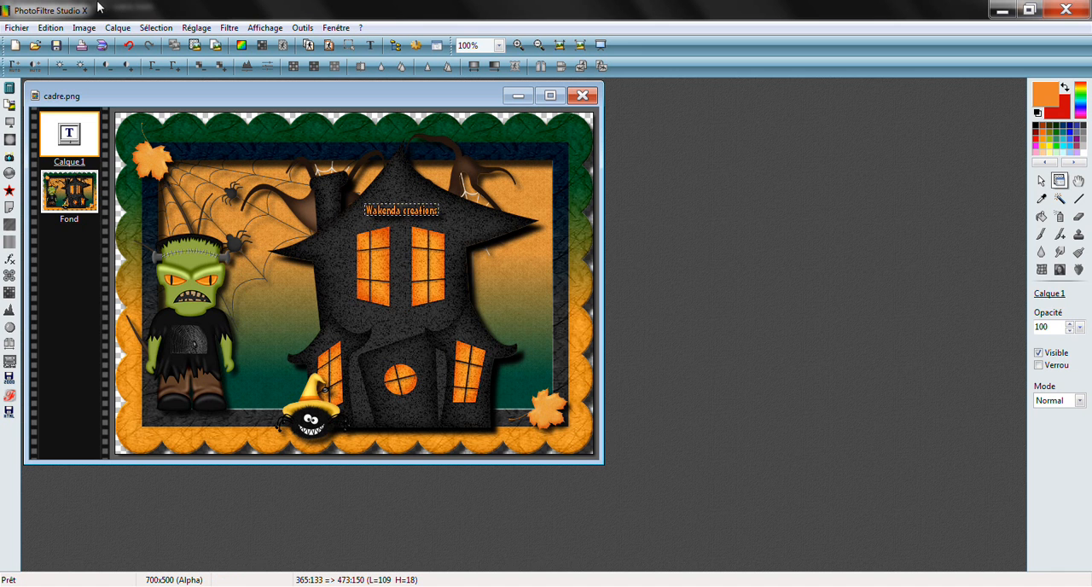
{"action": "left_click", "coordinate": [112, 29]}
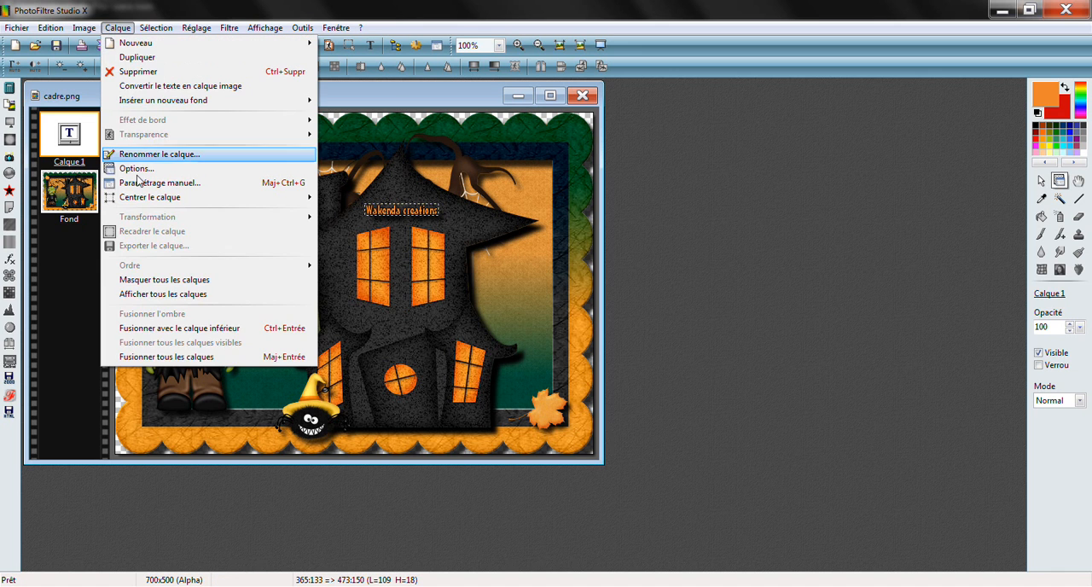
{"action": "left_click", "coordinate": [142, 359]}
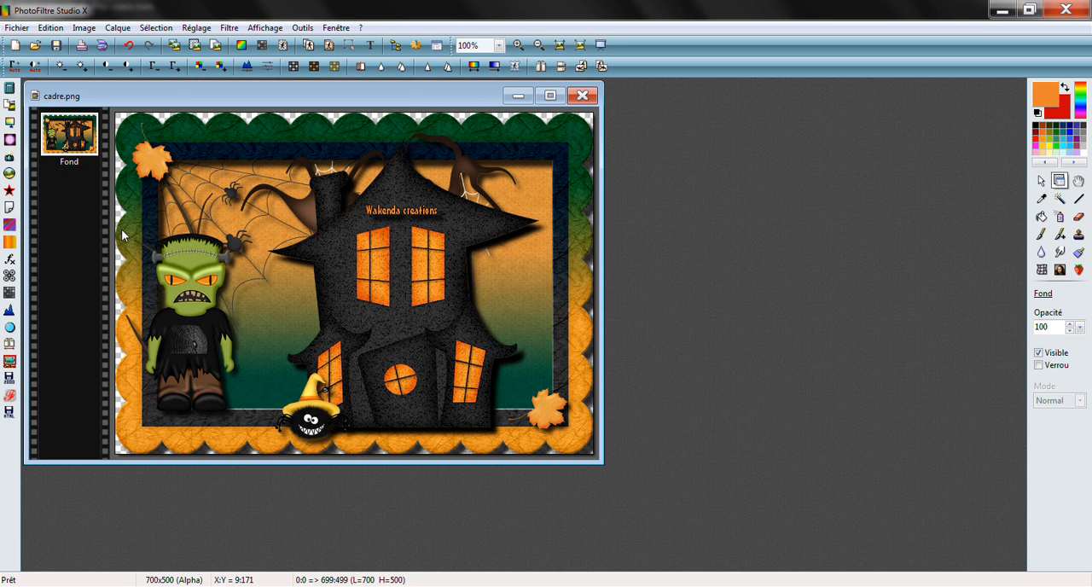
Save the tag on the Bureau as "tuto creas wakenda" in PNG format, with the Entrelacé option and Automatique filtering
{"action": "left_click", "coordinate": [15, 28]}
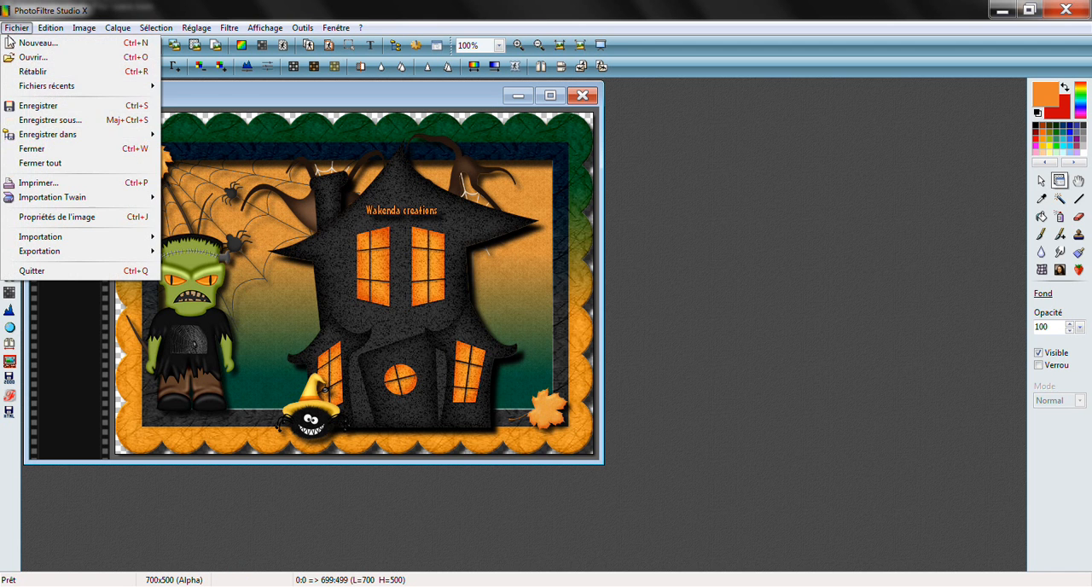
{"action": "left_click", "coordinate": [47, 121]}
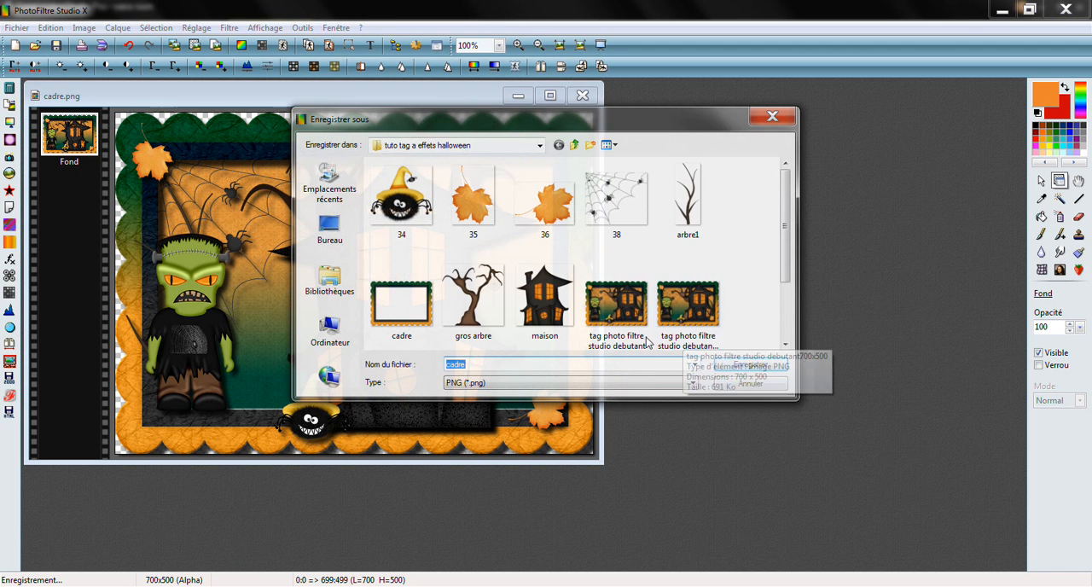
{"action": "left_click", "coordinate": [340, 232]}
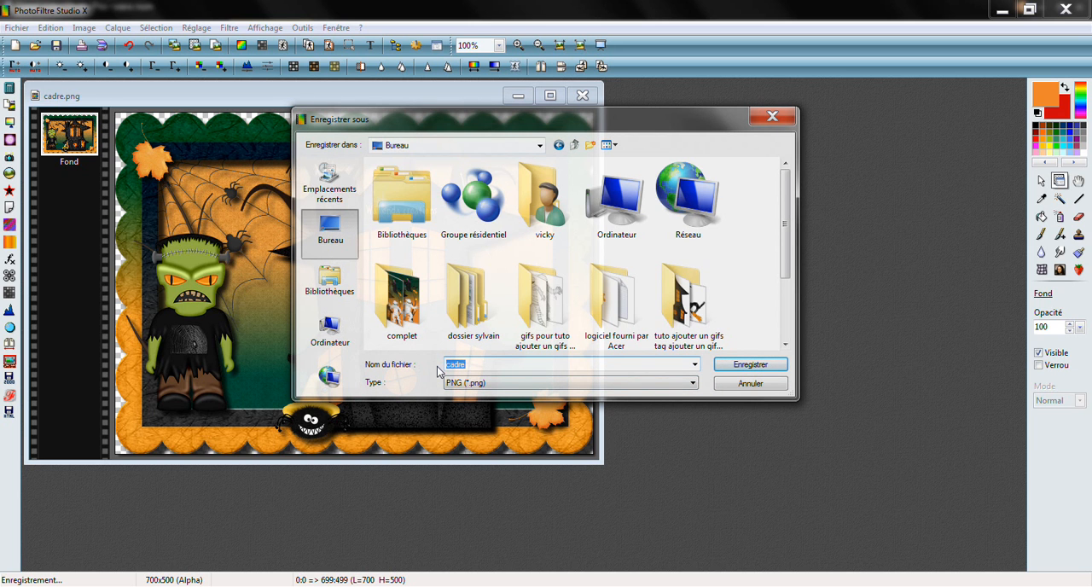
{"action": "type", "text": "tuto cre"}
{"action": "left_click", "coordinate": [750, 365]}
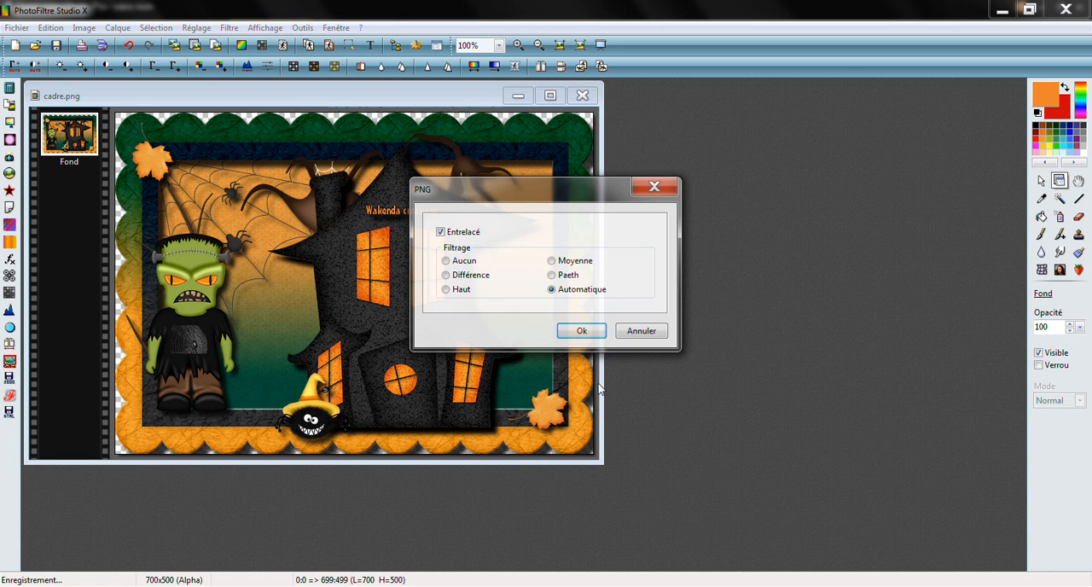
{"action": "left_click", "coordinate": [582, 331]}
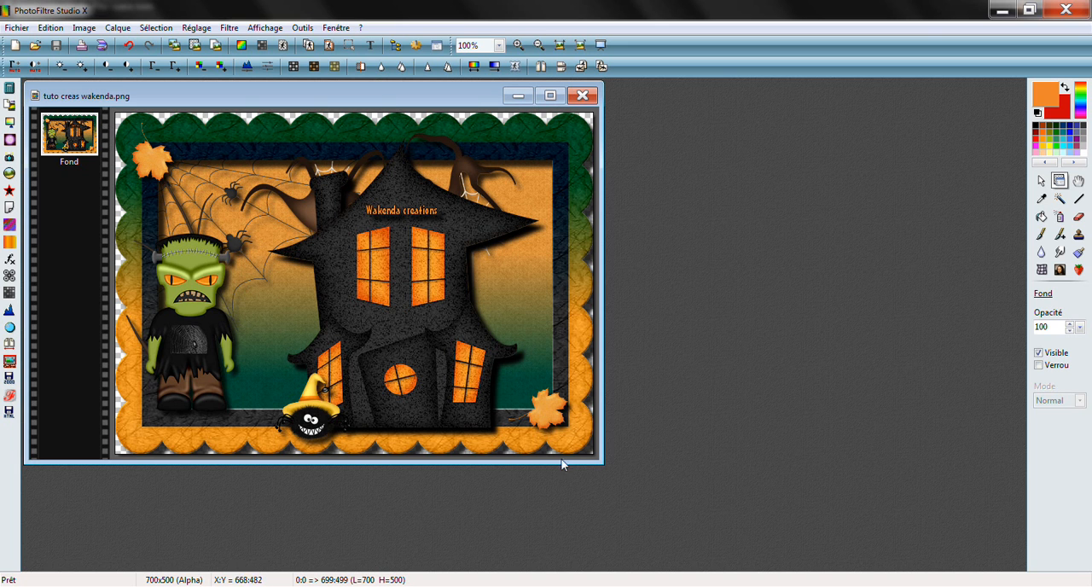
Examine the image's colour mode options and the file type offered for saving a copy
{"action": "left_click", "coordinate": [86, 31]}
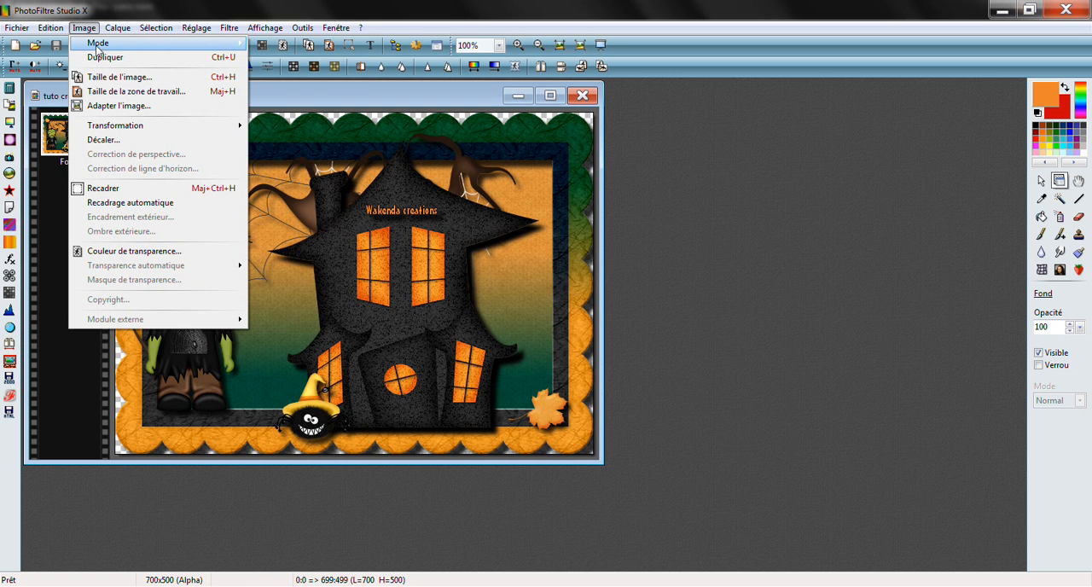
{"action": "mouse_move", "coordinate": [97, 49]}
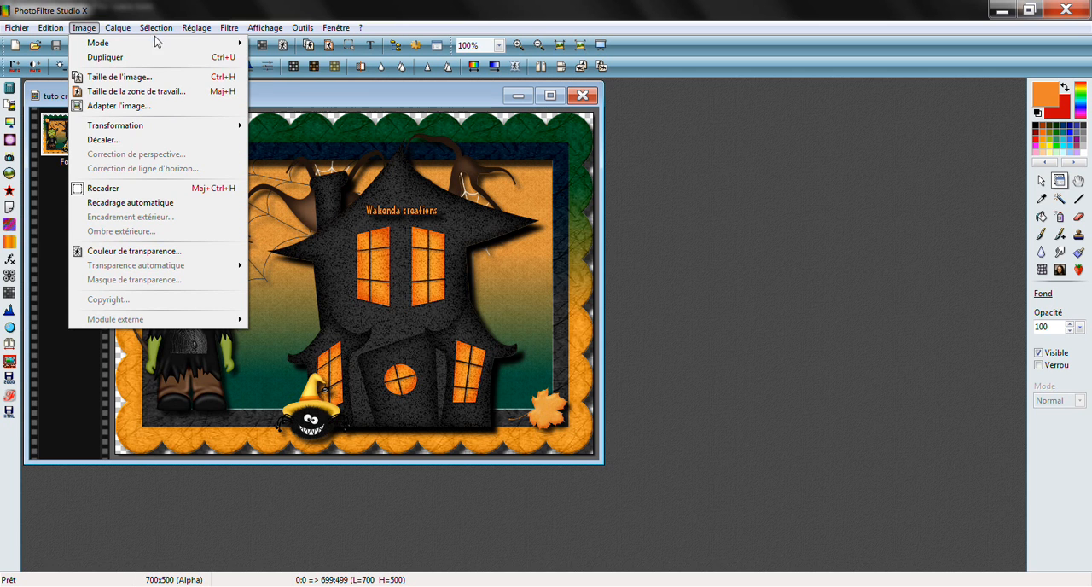
{"action": "mouse_move", "coordinate": [154, 43]}
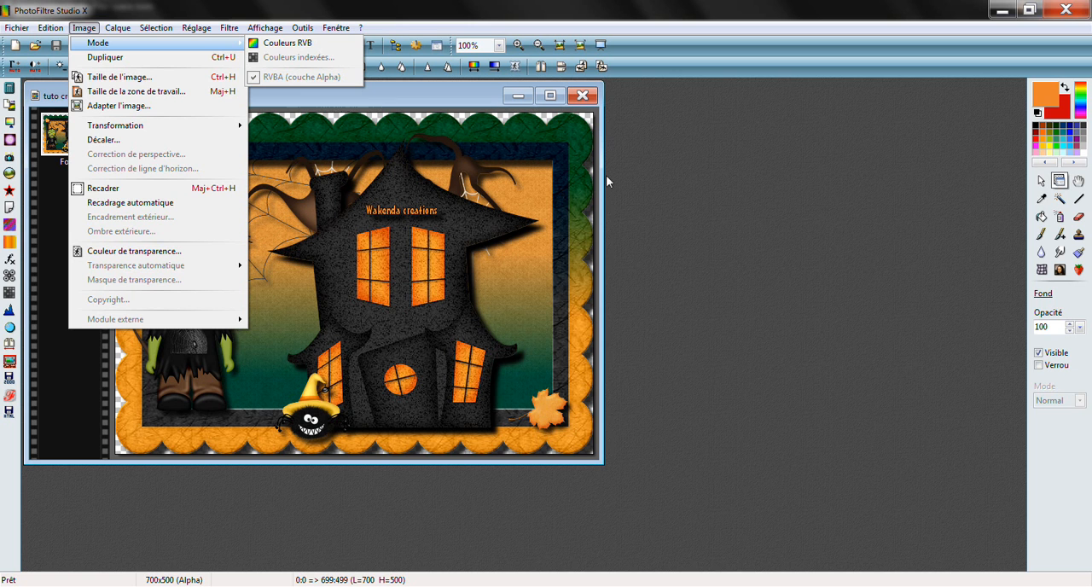
{"action": "left_click", "coordinate": [485, 85]}
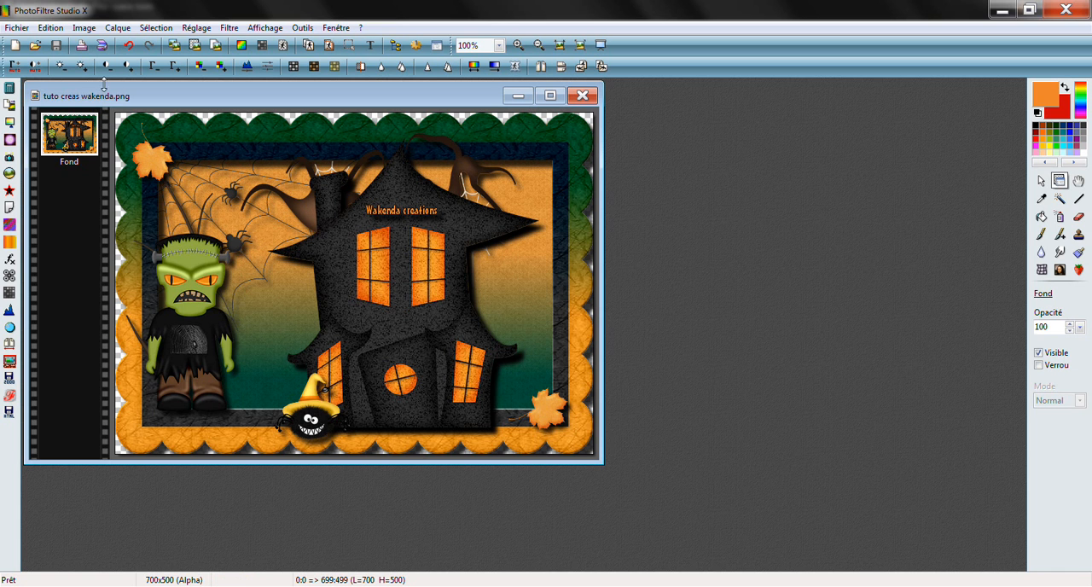
{"action": "left_click", "coordinate": [83, 27]}
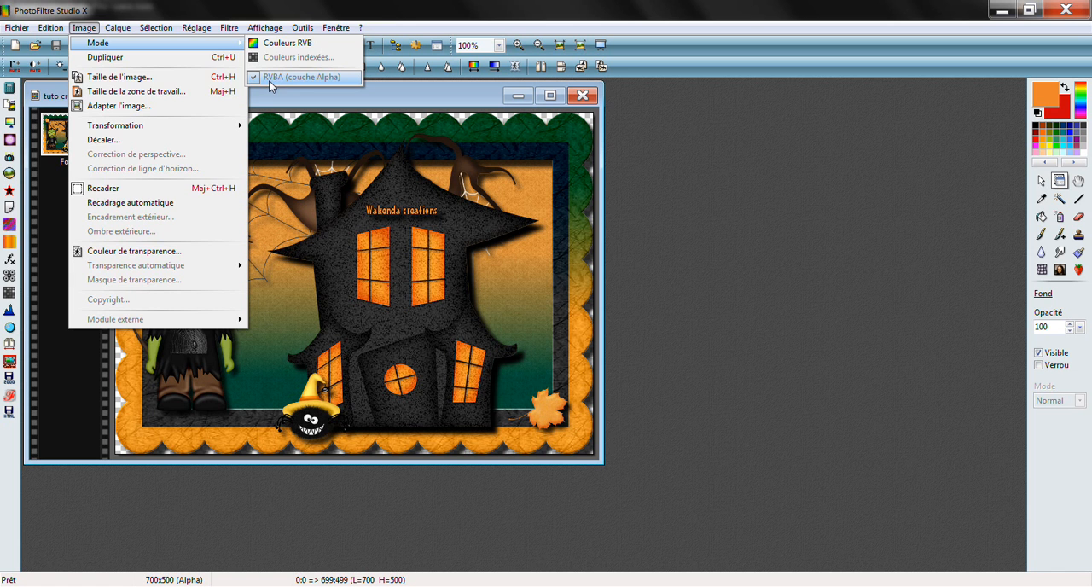
{"action": "mouse_move", "coordinate": [15, 28]}
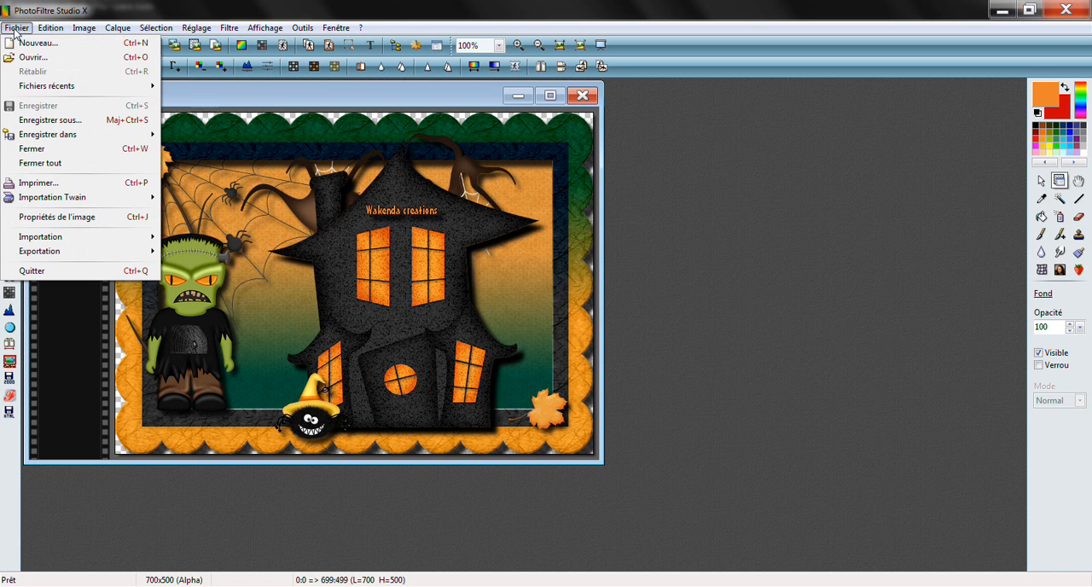
{"action": "left_click", "coordinate": [41, 123]}
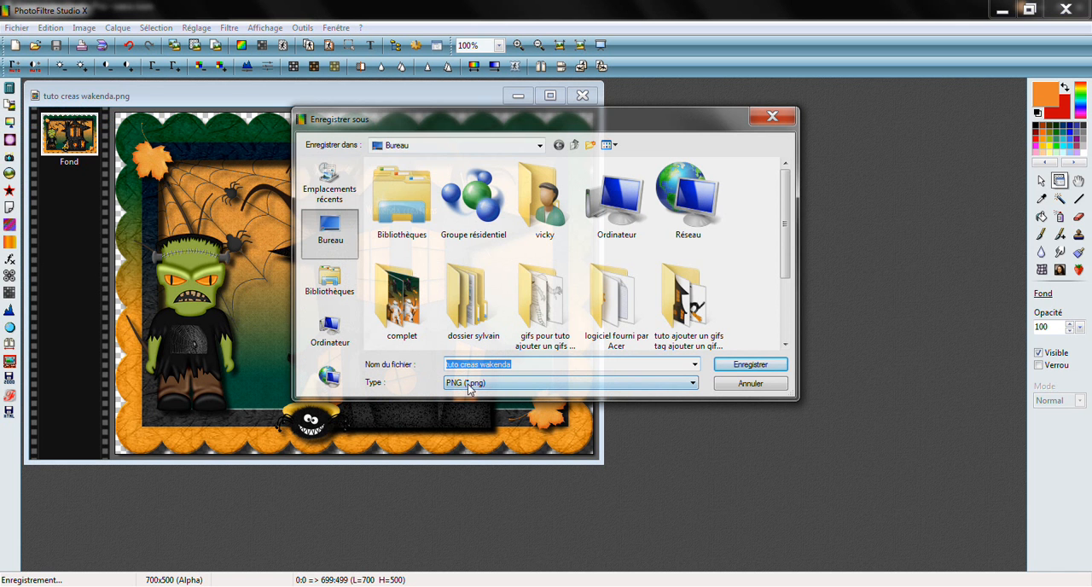
{"action": "left_click", "coordinate": [768, 118]}
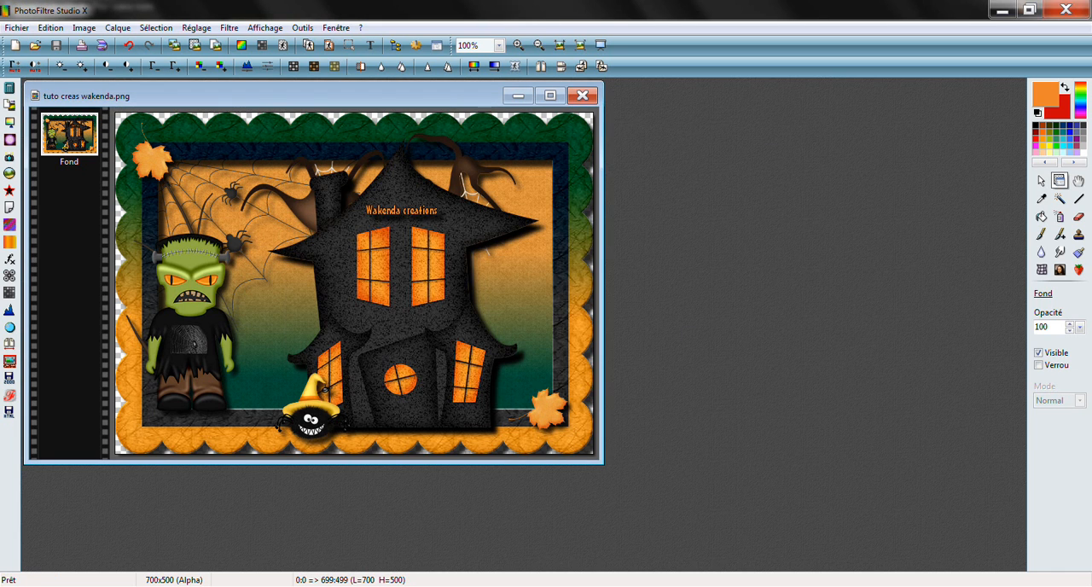